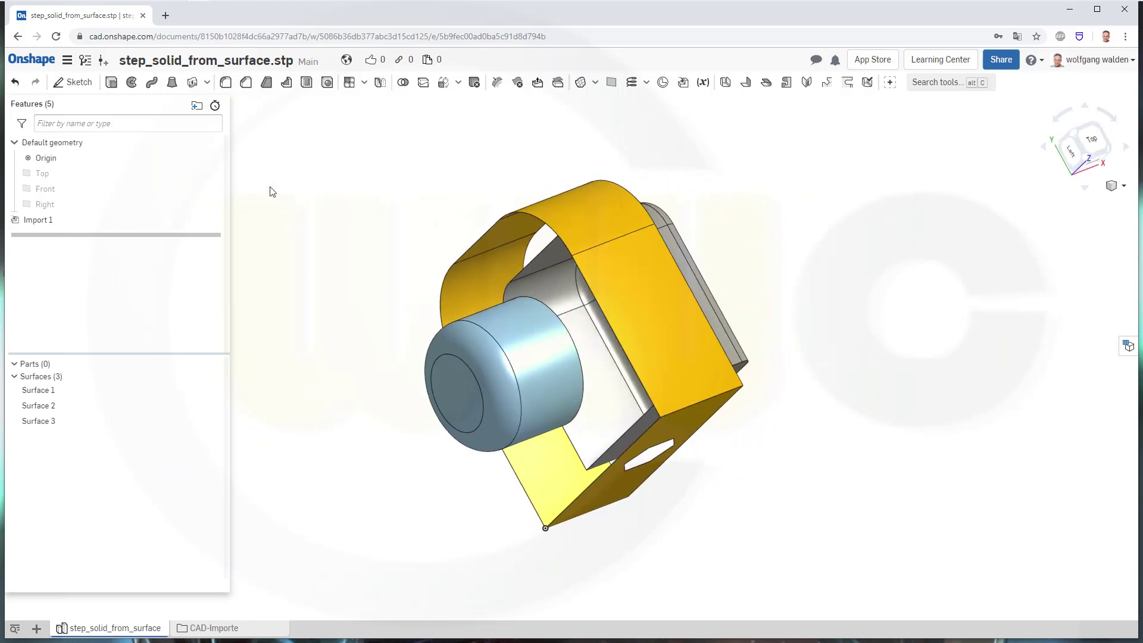
- Thicken Surface 1, not Surface 2, by 5 mm in Direction 1 to create Part 1
left_click(192, 85)
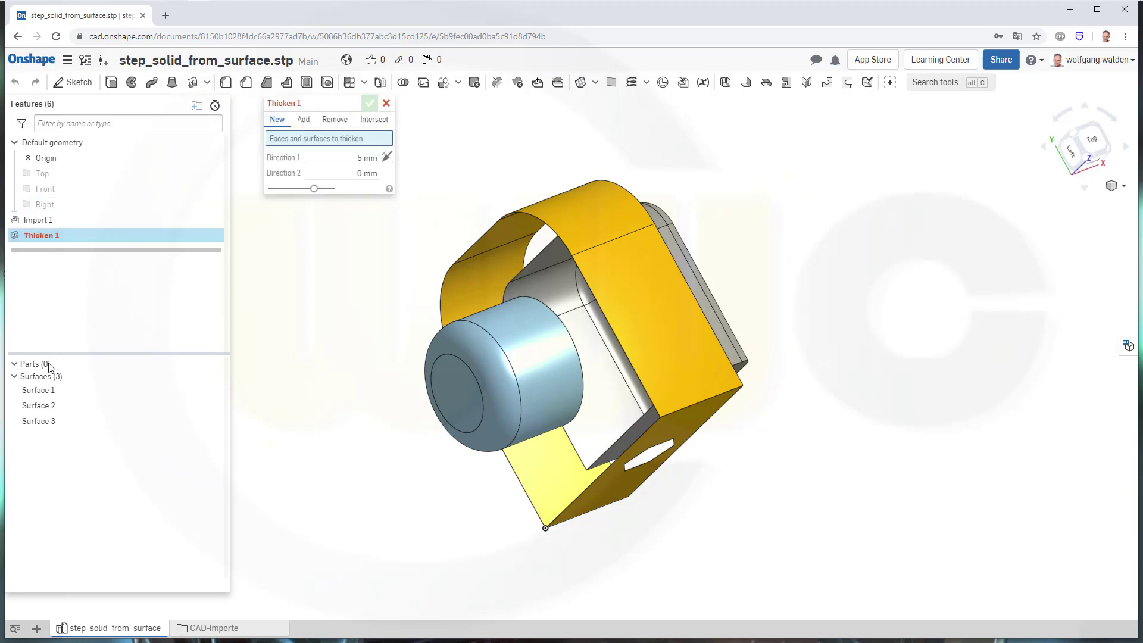
left_click(40, 411)
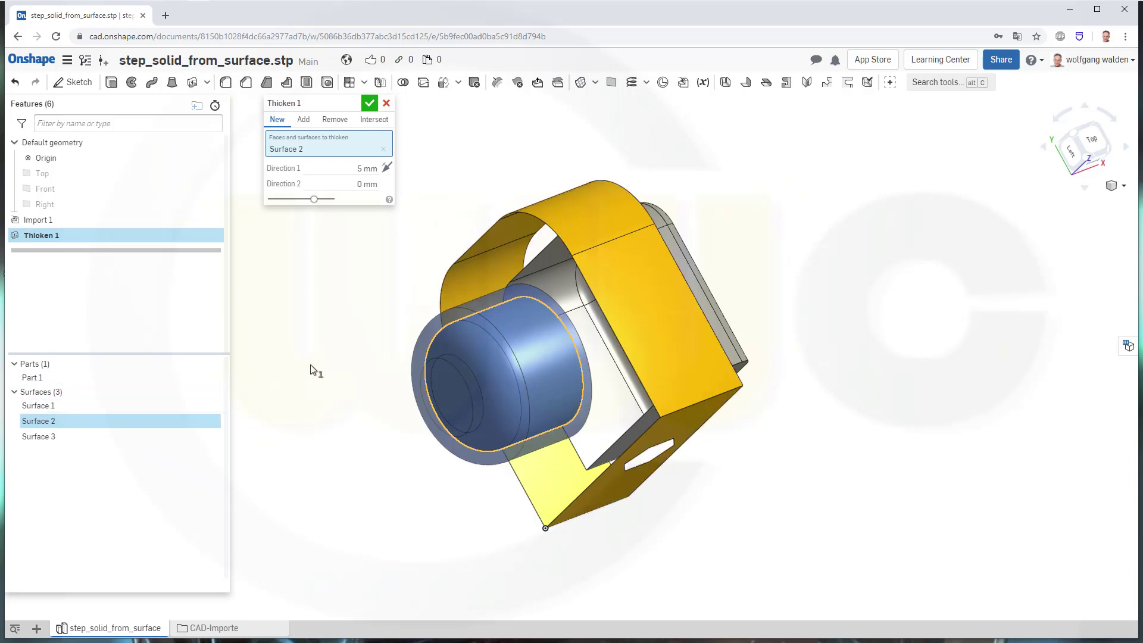
key("Left")
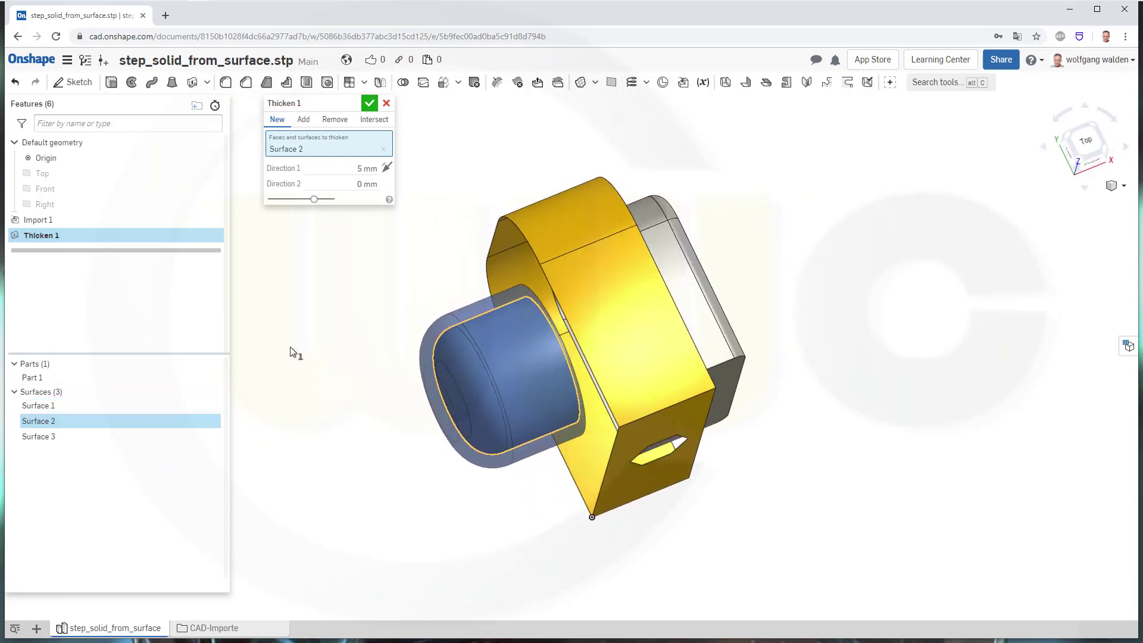
left_click(384, 150)
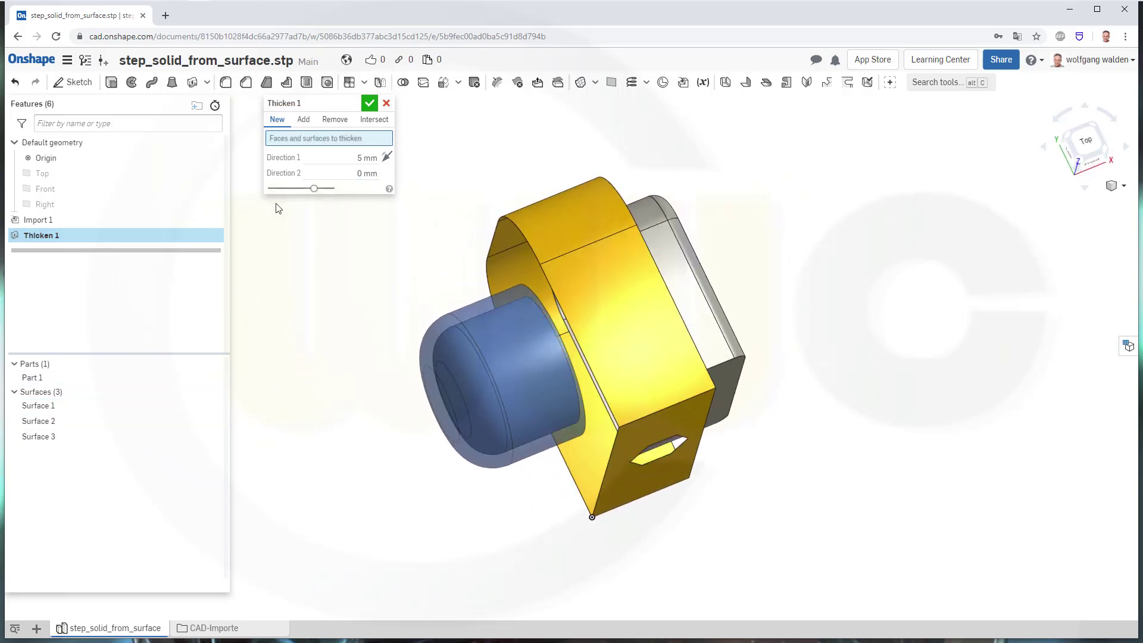
left_click(55, 390)
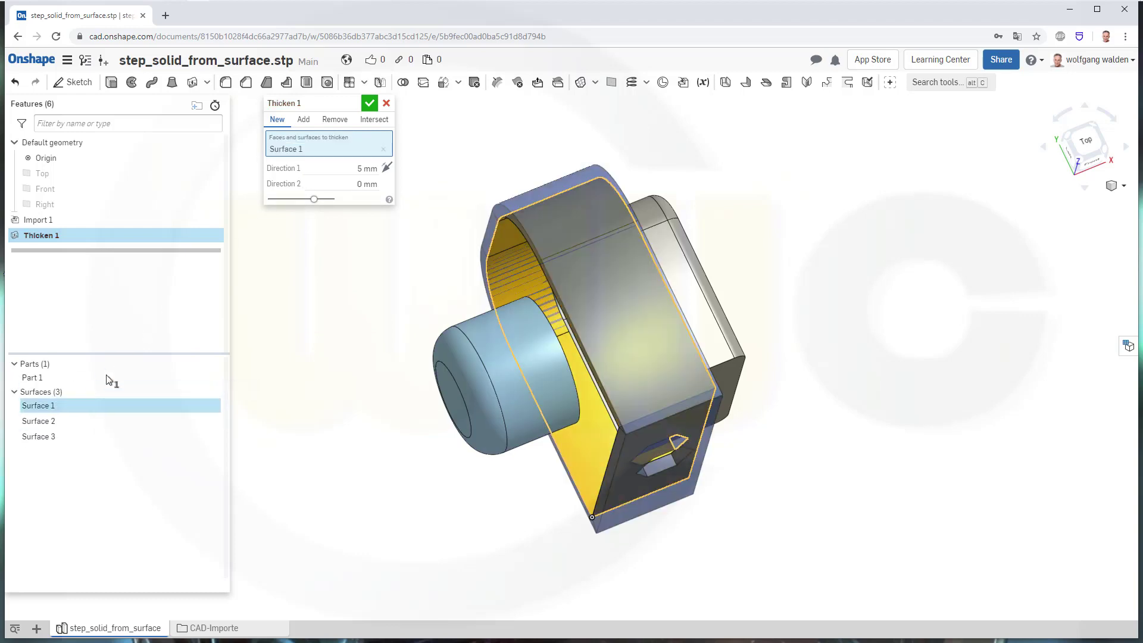
key("Left")
key("Left")
key("Left")
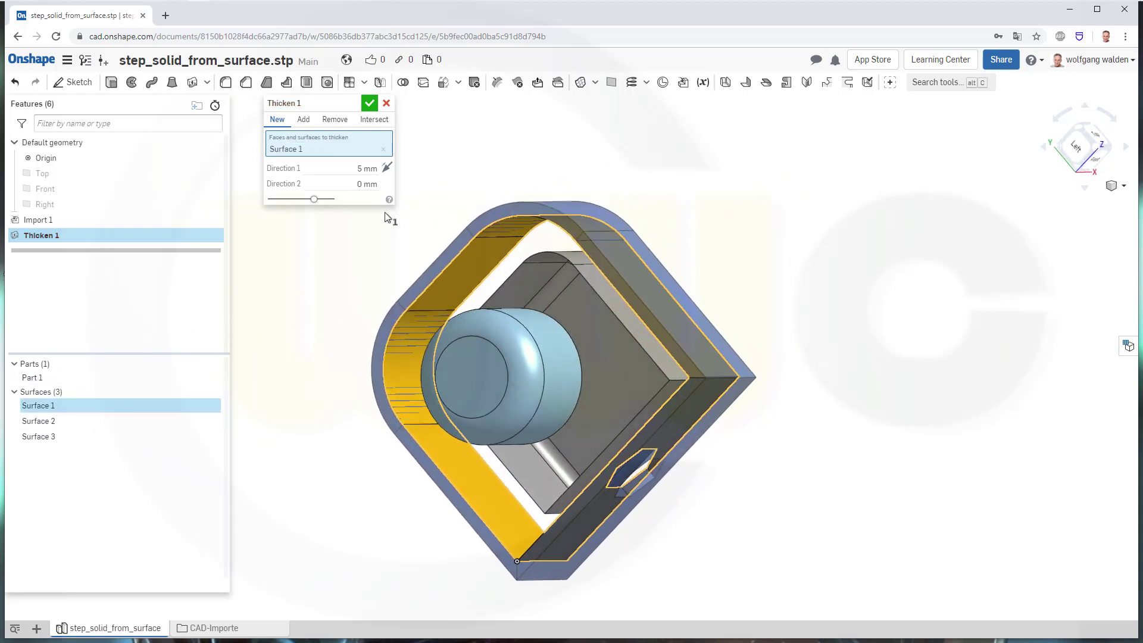
left_click(370, 105)
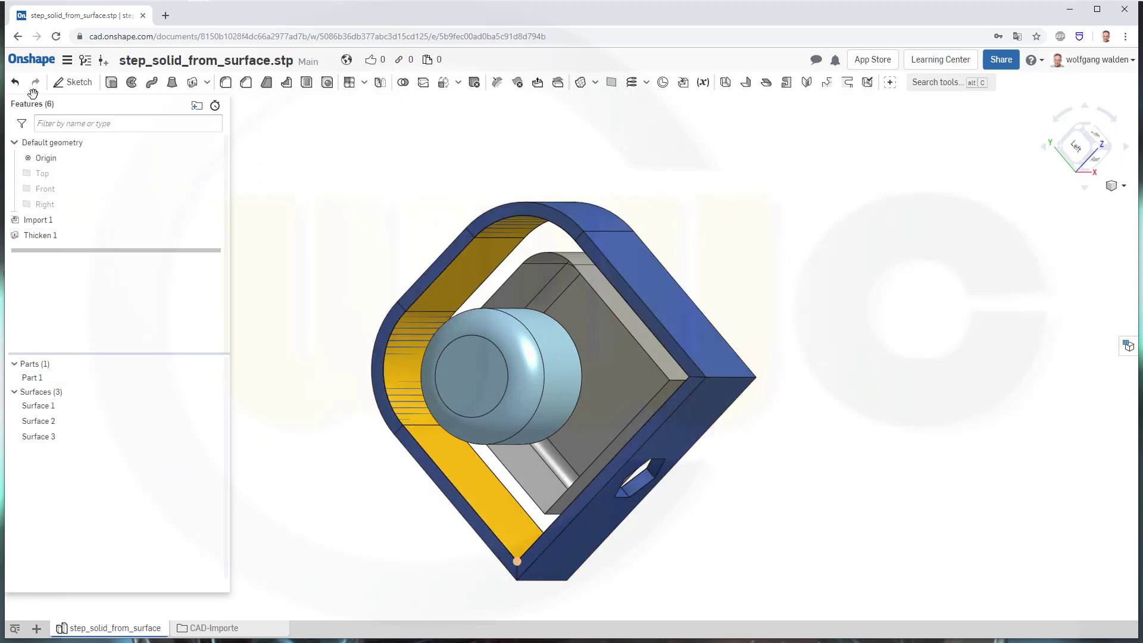
- Undo Thicken 1 and hide Surface 2 (the cylinder) and Surface 3
left_click(15, 82)
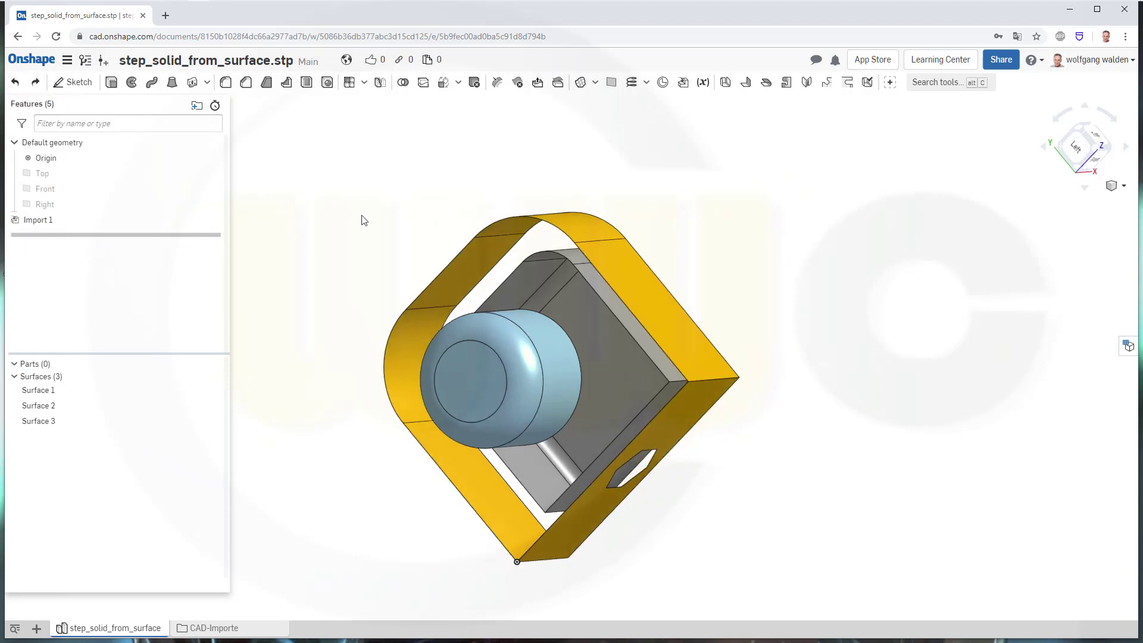
key("p")
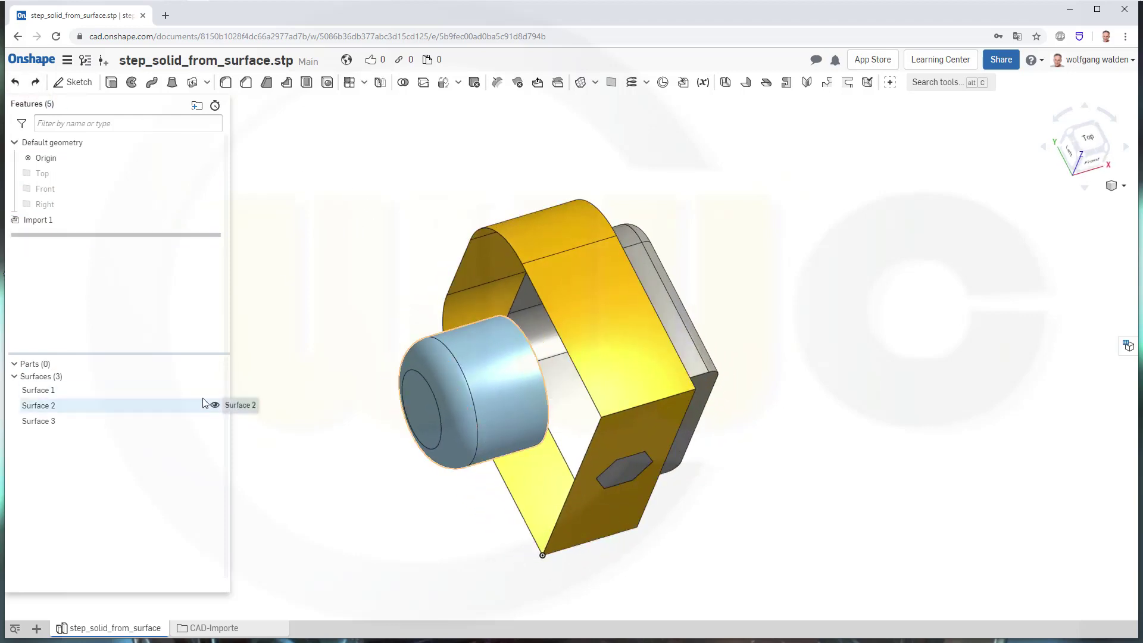
left_click(215, 404)
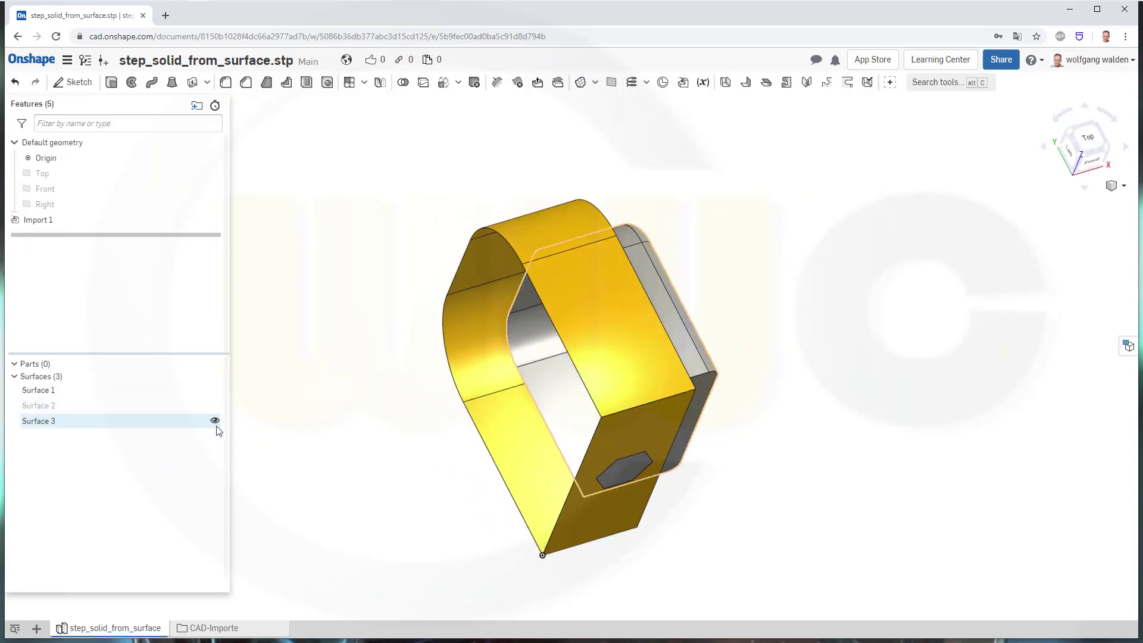
left_click(215, 420)
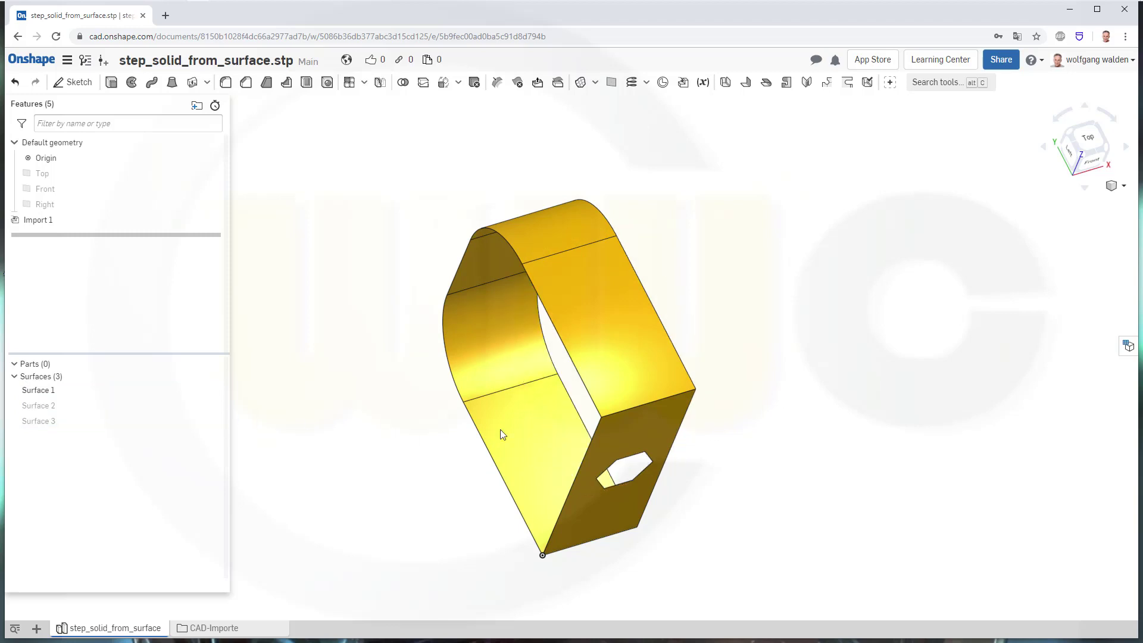
right_click_drag(743, 470, 738, 381)
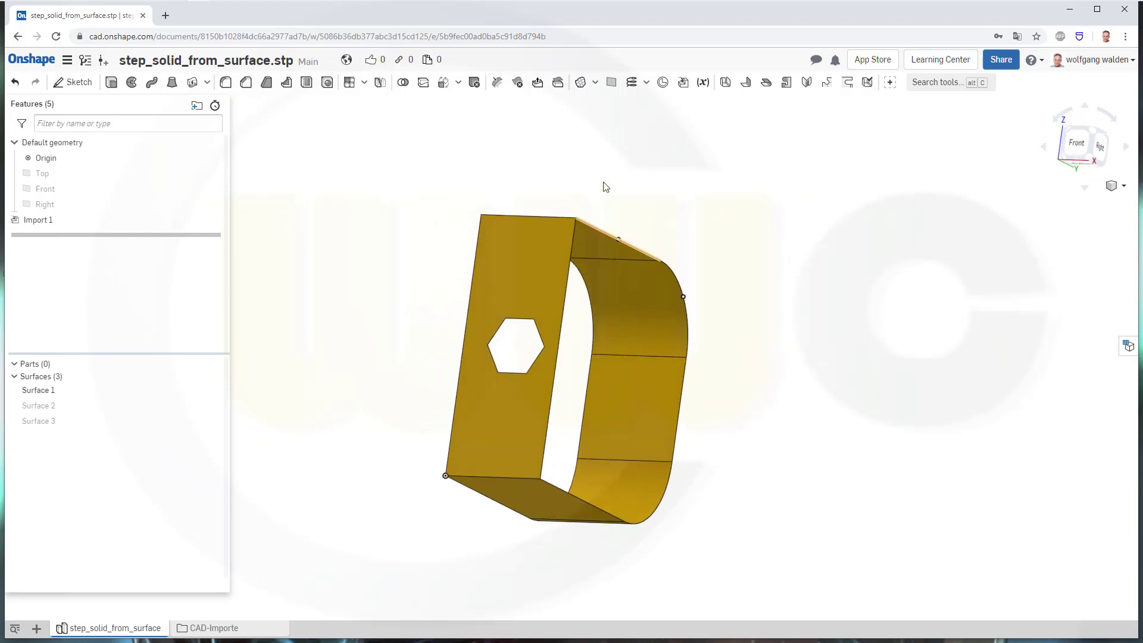
- Create an Add-type fill bounded by the six edges of the hexagonal hole
left_click(579, 85)
left_click(364, 120)
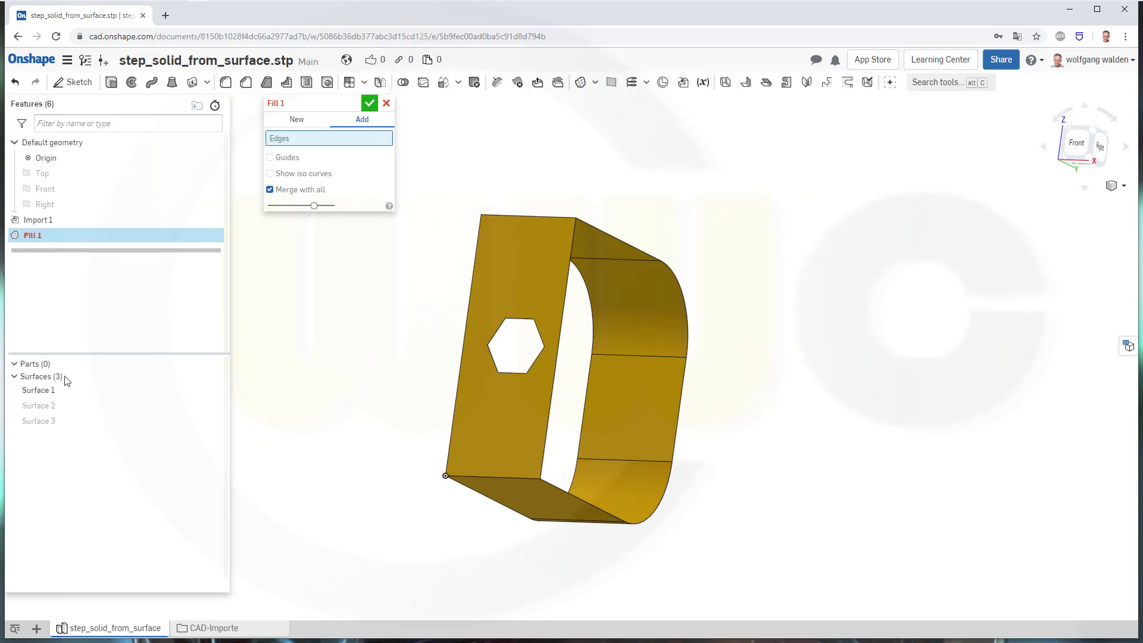
left_click(498, 332)
left_click(522, 320)
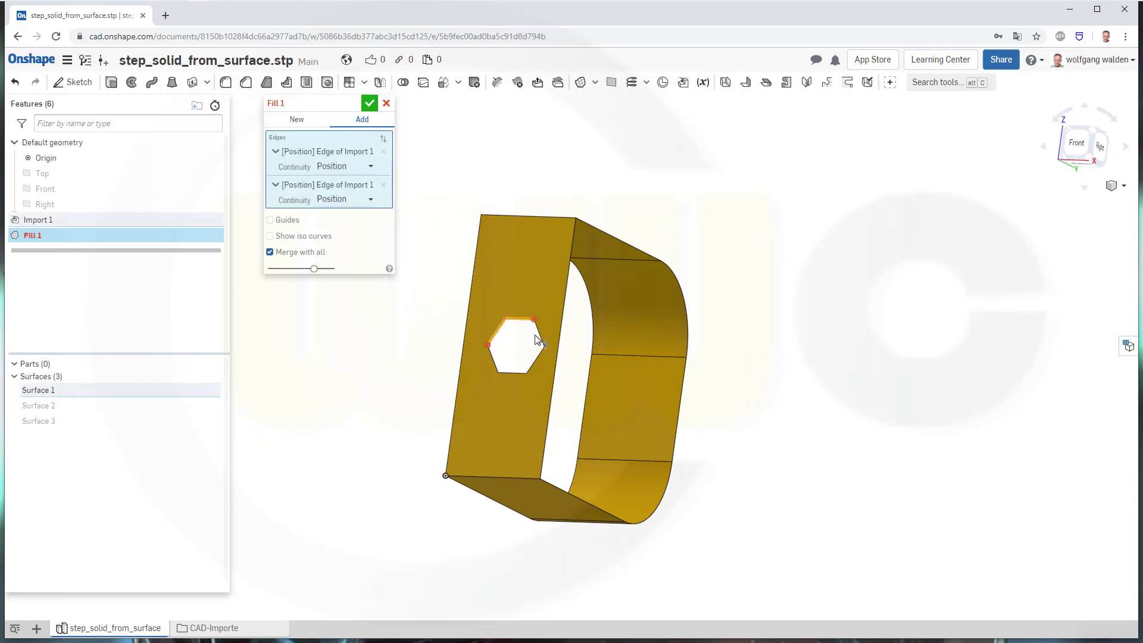
left_click(538, 337)
left_click(530, 362)
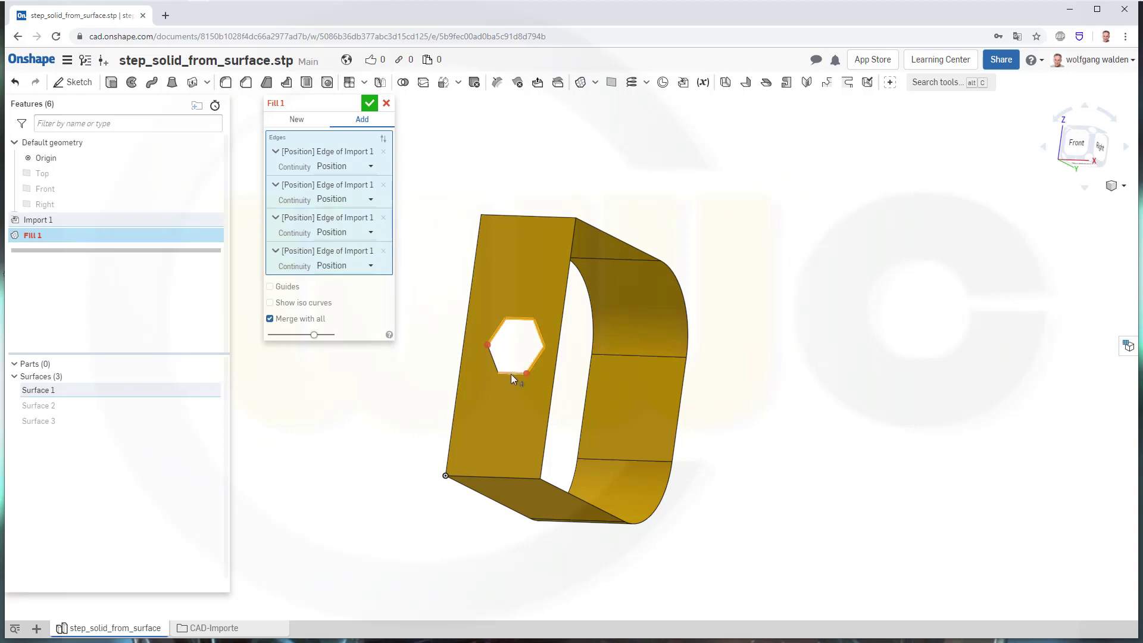
left_click(511, 373)
left_click(492, 361)
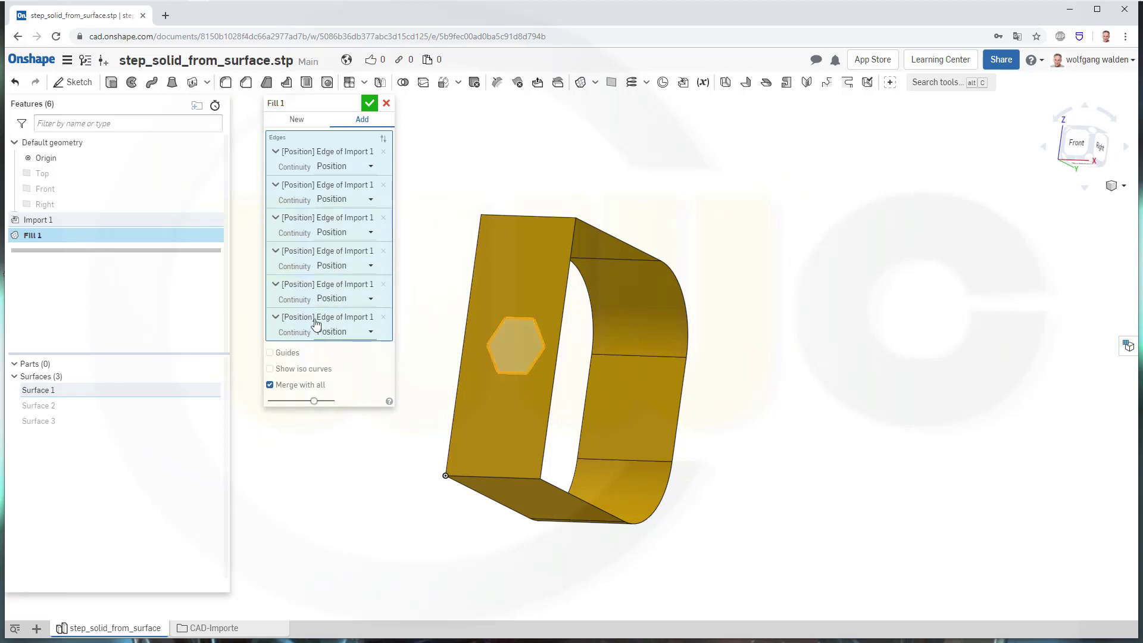
left_click(369, 103)
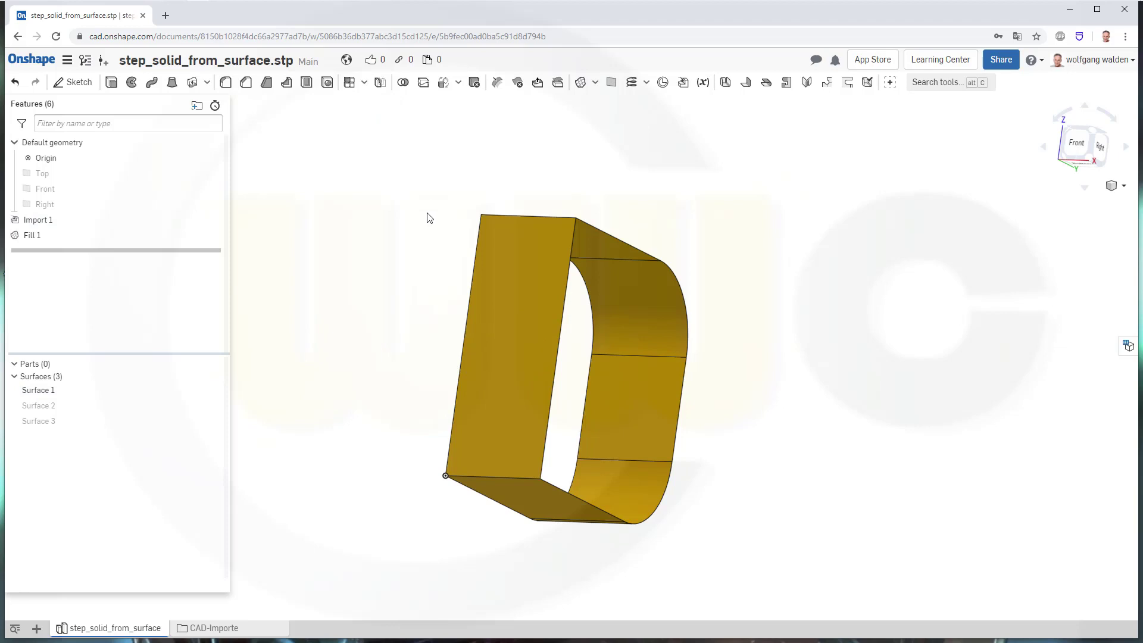
right_click_drag(425, 223, 394, 299)
- Start Fill 2 over the D-shaped opening, selecting five of its edges
left_click(581, 83)
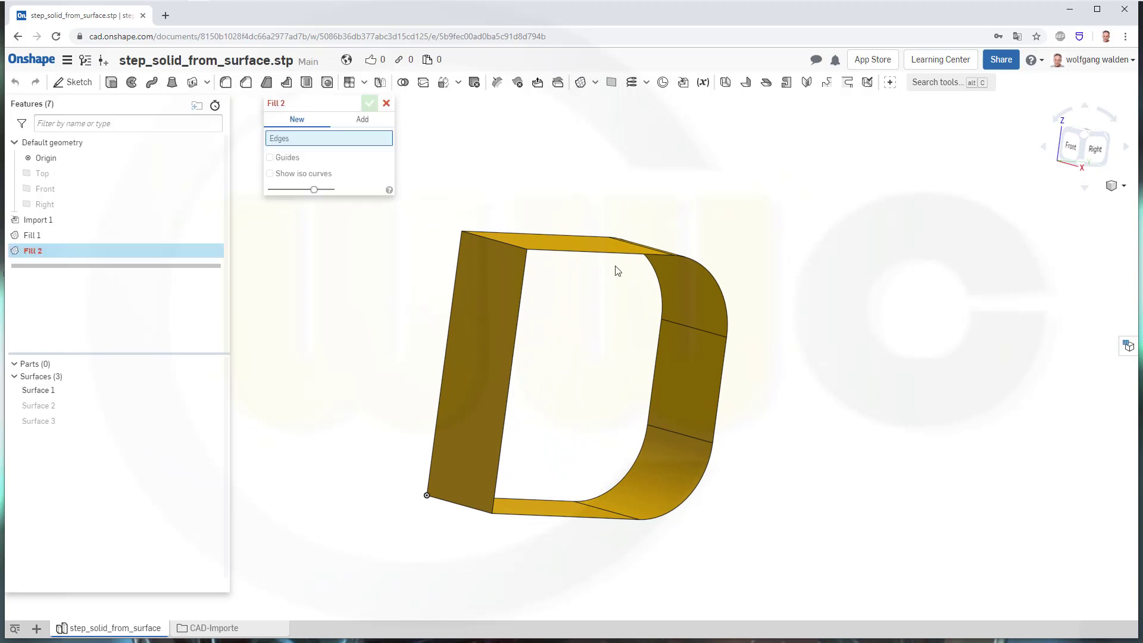
left_click(587, 256)
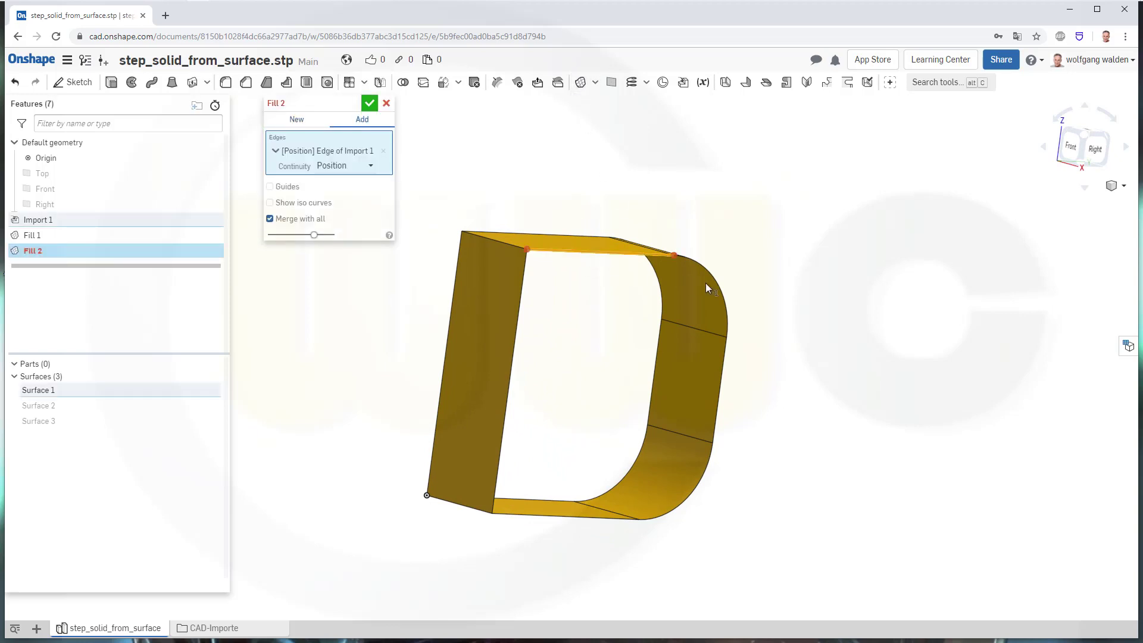
left_click(724, 324)
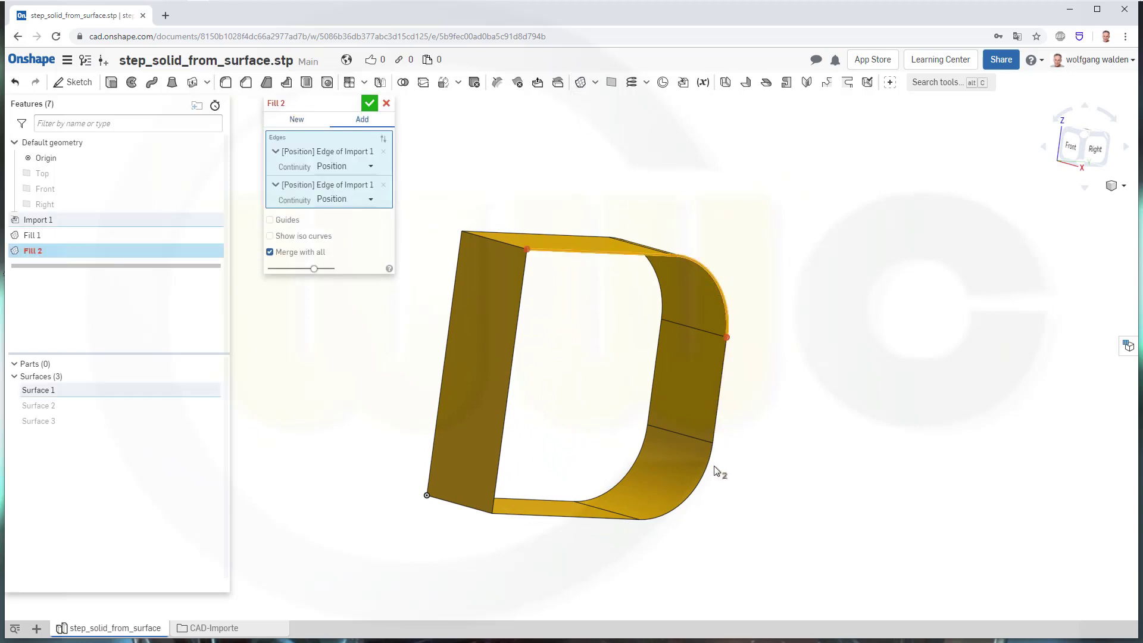
left_click(692, 501)
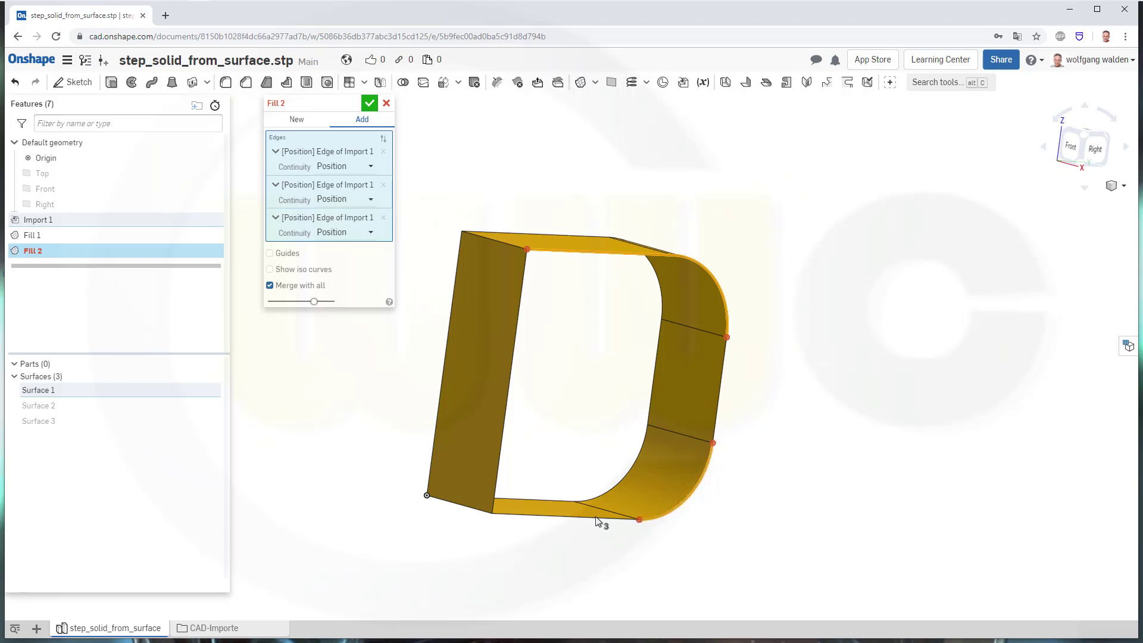
left_click(580, 514)
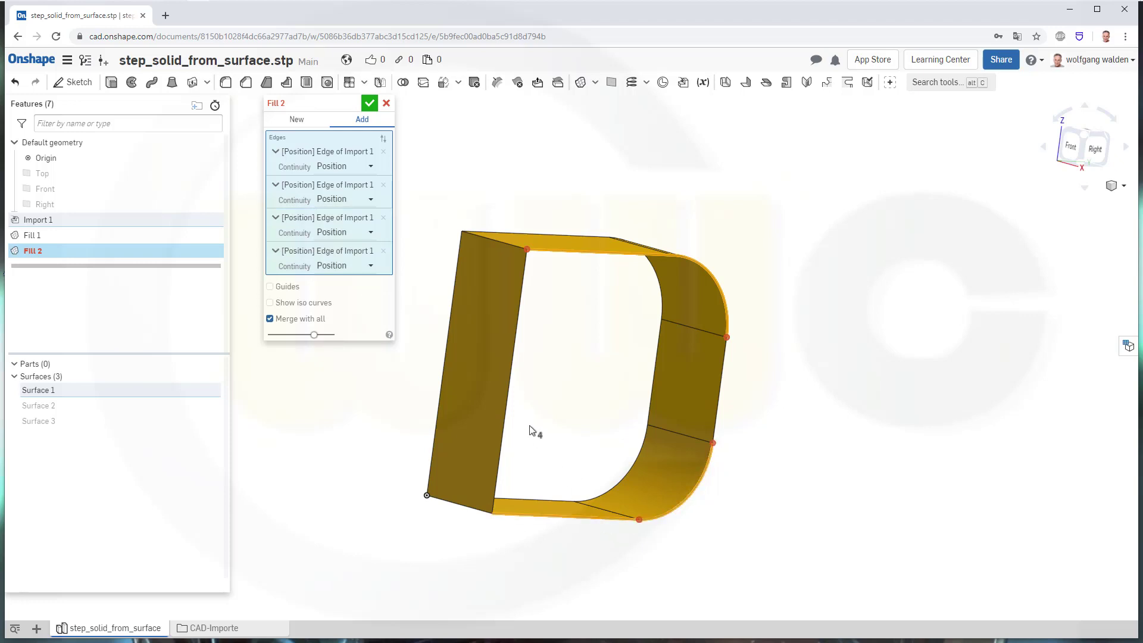
left_click(509, 402)
key("Return")
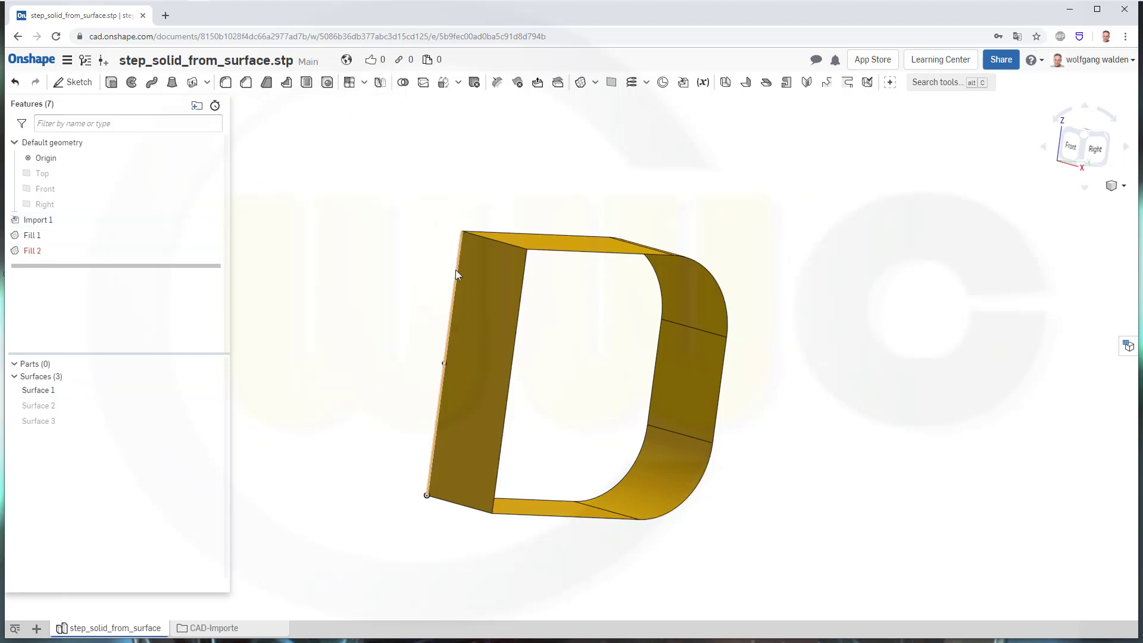
- Edit Fill 2 to add the D opening's remaining right edge and confirm it
double_click(30, 252)
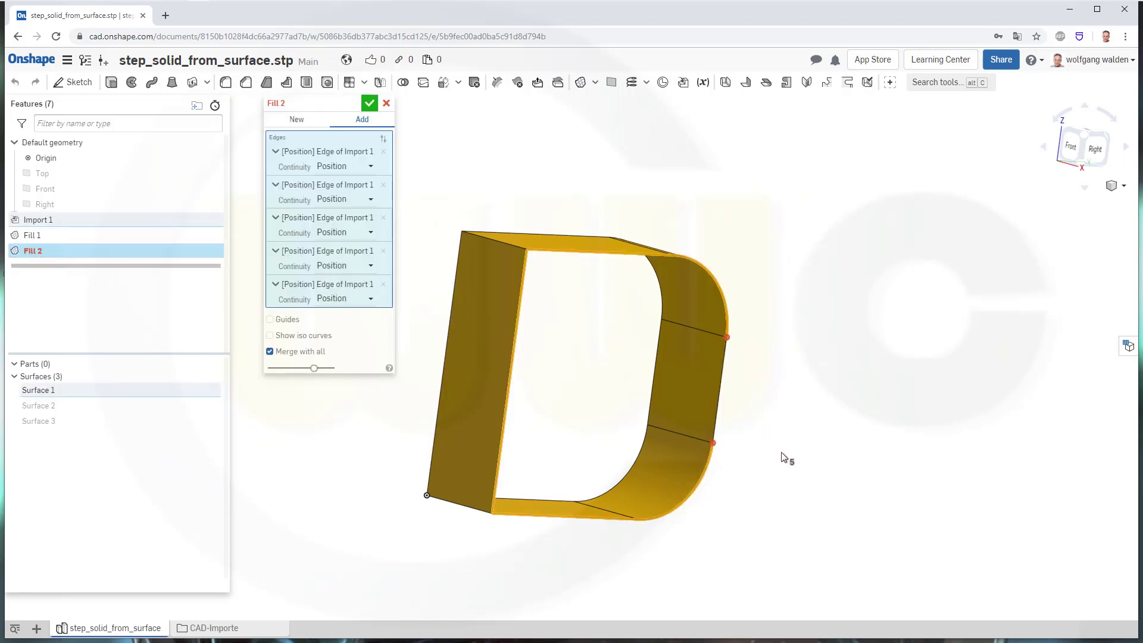
left_click(720, 400)
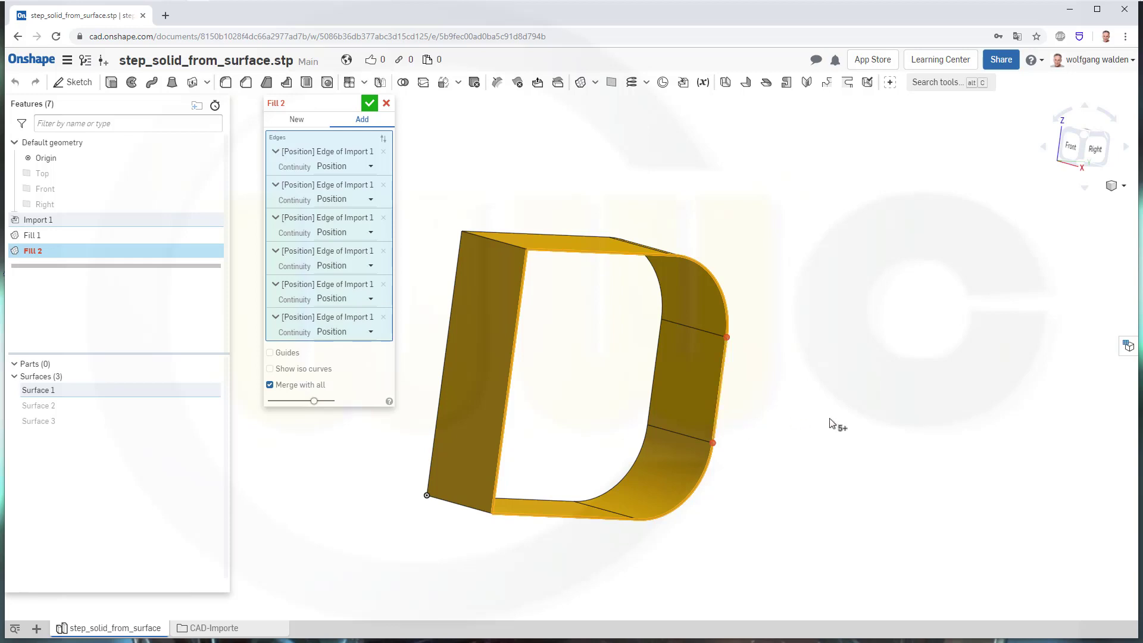
left_click(369, 104)
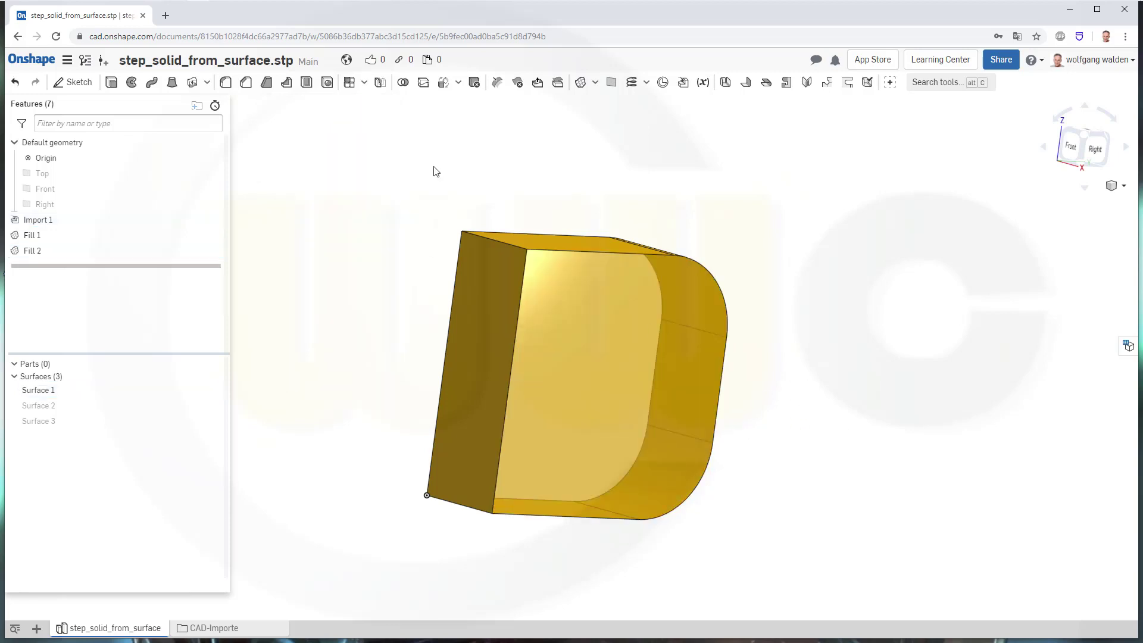
right_click_drag(444, 248, 512, 304)
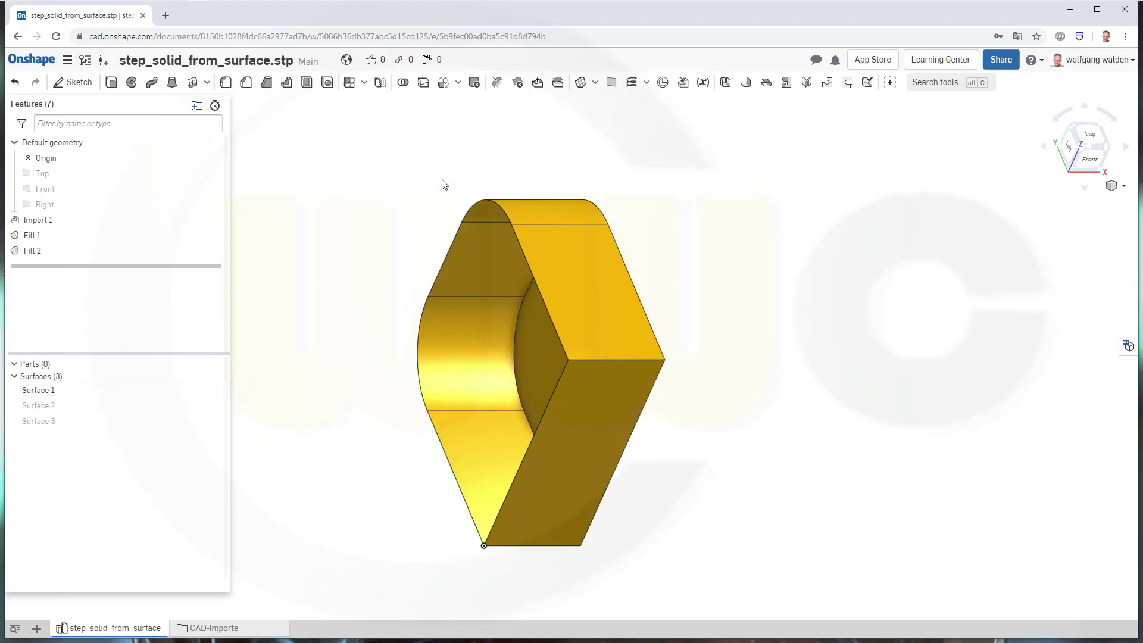
- Cap the last opening with Fill 3, Add with Merge with all, over its six edges
left_click(580, 82)
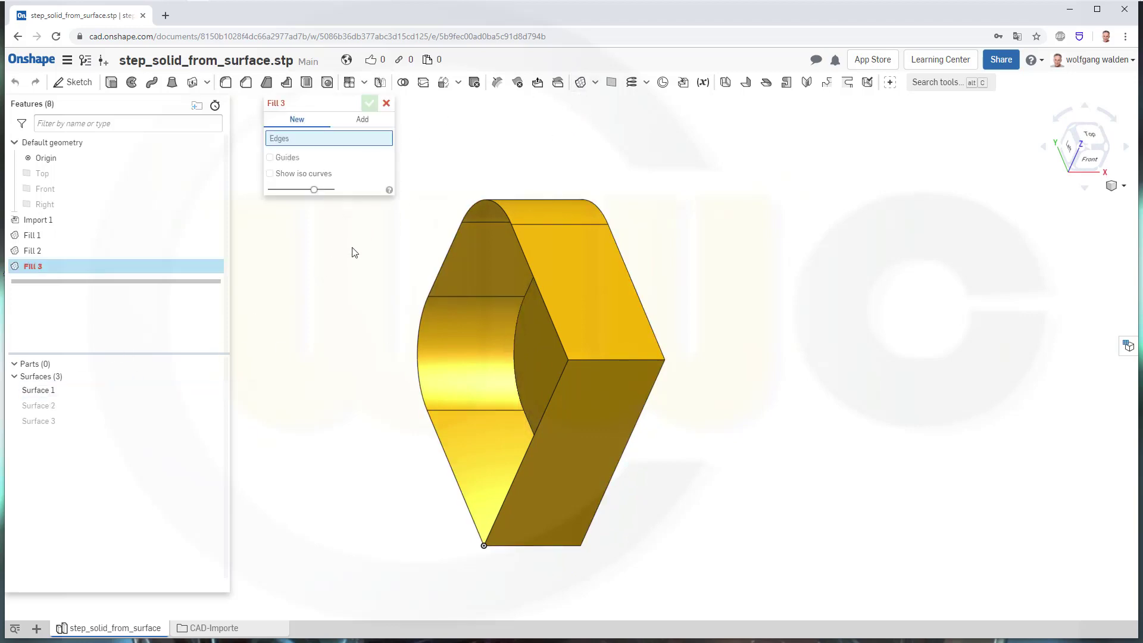
right_click_drag(352, 250, 407, 271)
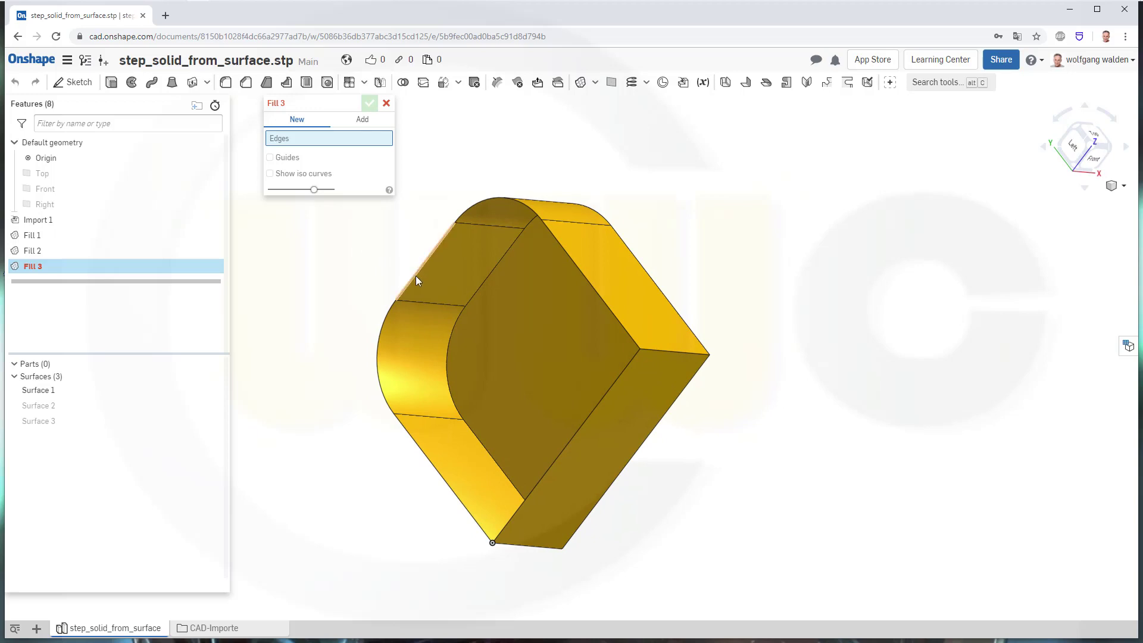
left_click(416, 276)
left_click(473, 205)
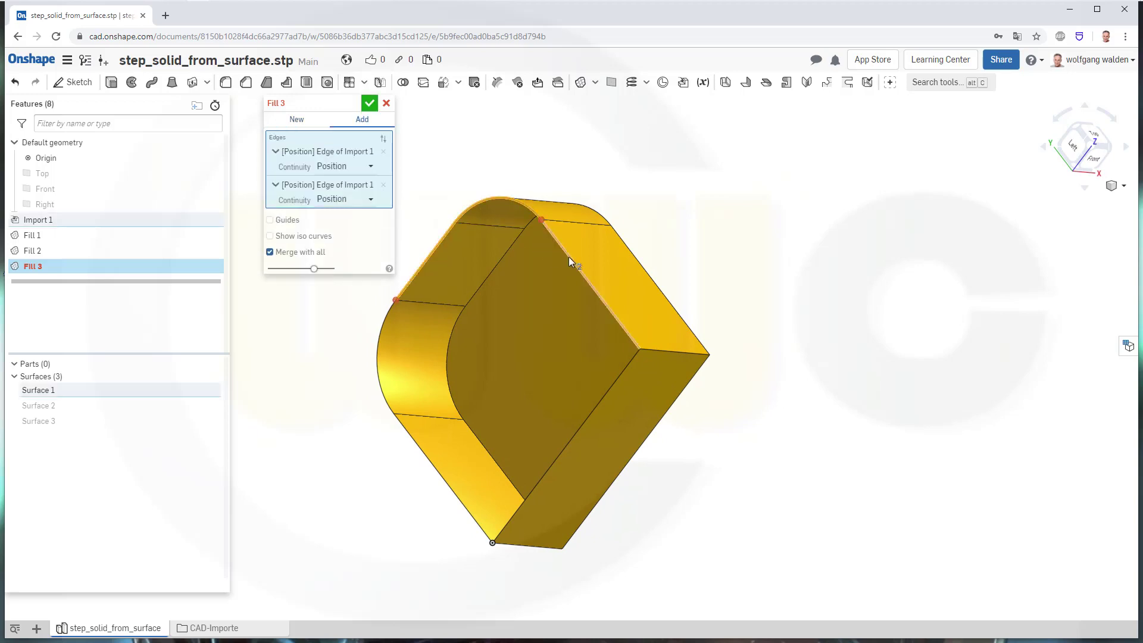
left_click(573, 262)
left_click(601, 394)
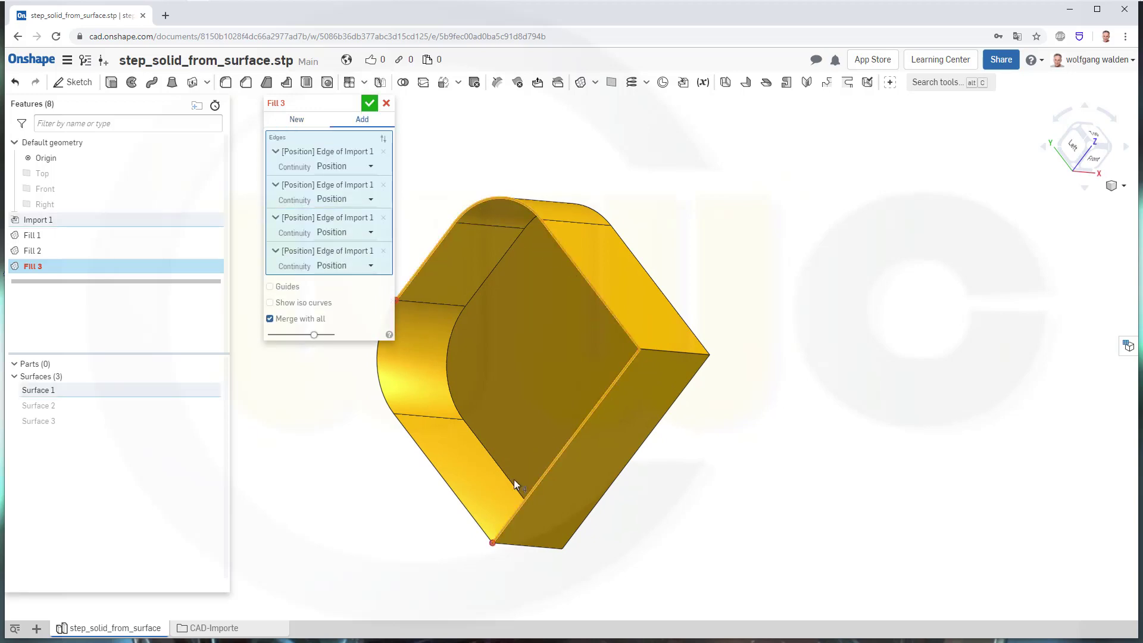
left_click(470, 516)
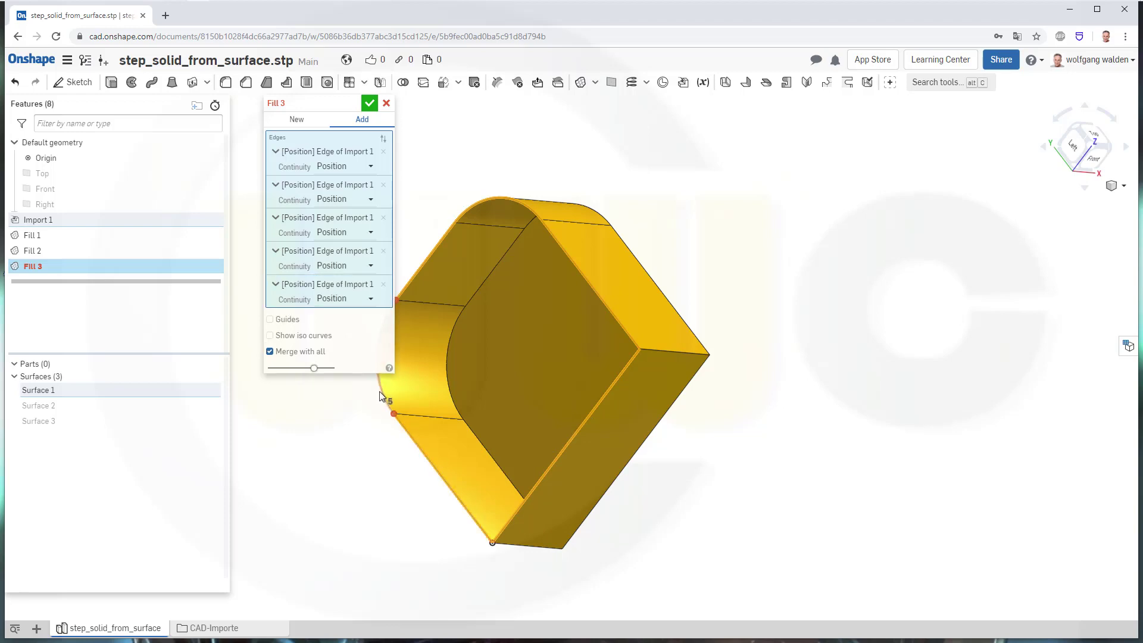
left_click(382, 391)
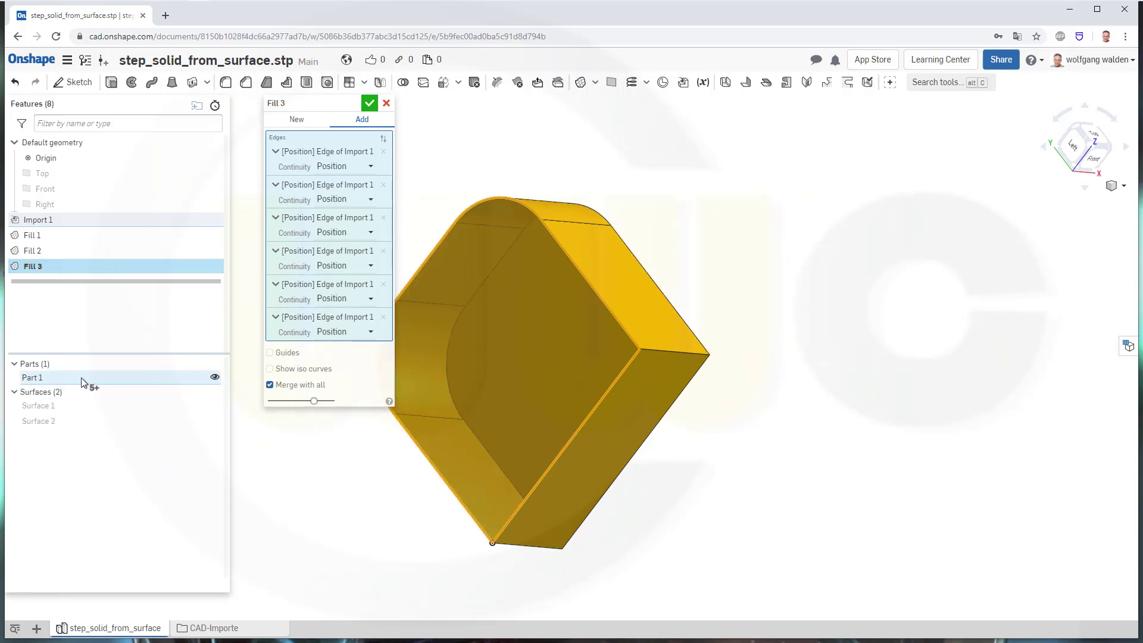
left_click(369, 103)
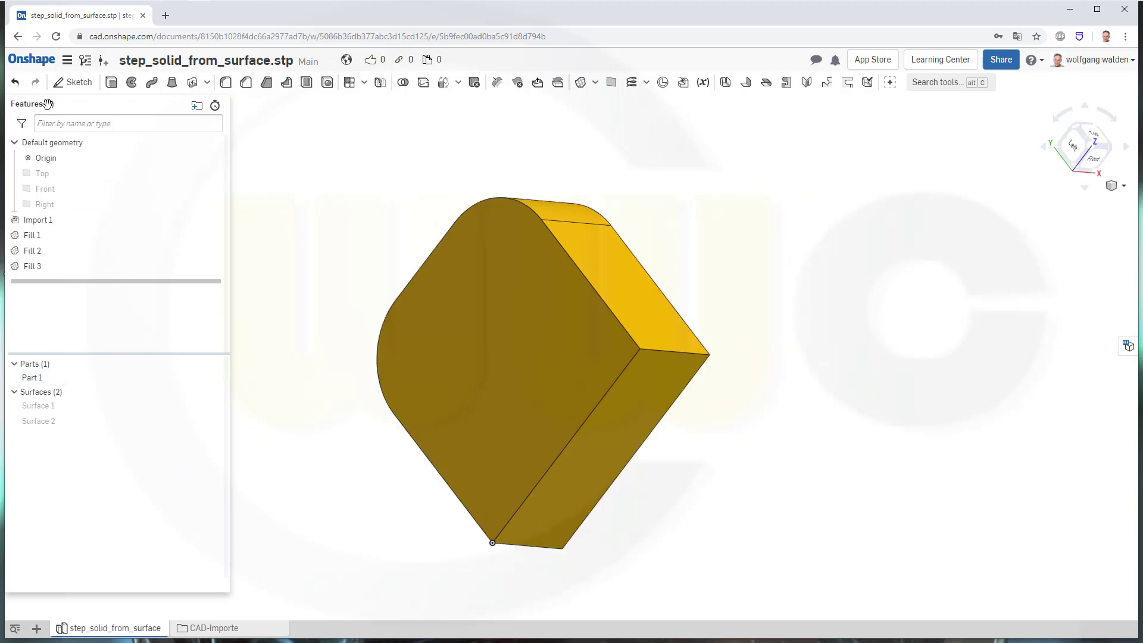
- Undo the merged fill and refill the six opening edges as a New surface, Surface 4
left_click(15, 81)
right_click_drag(332, 194, 365, 249)
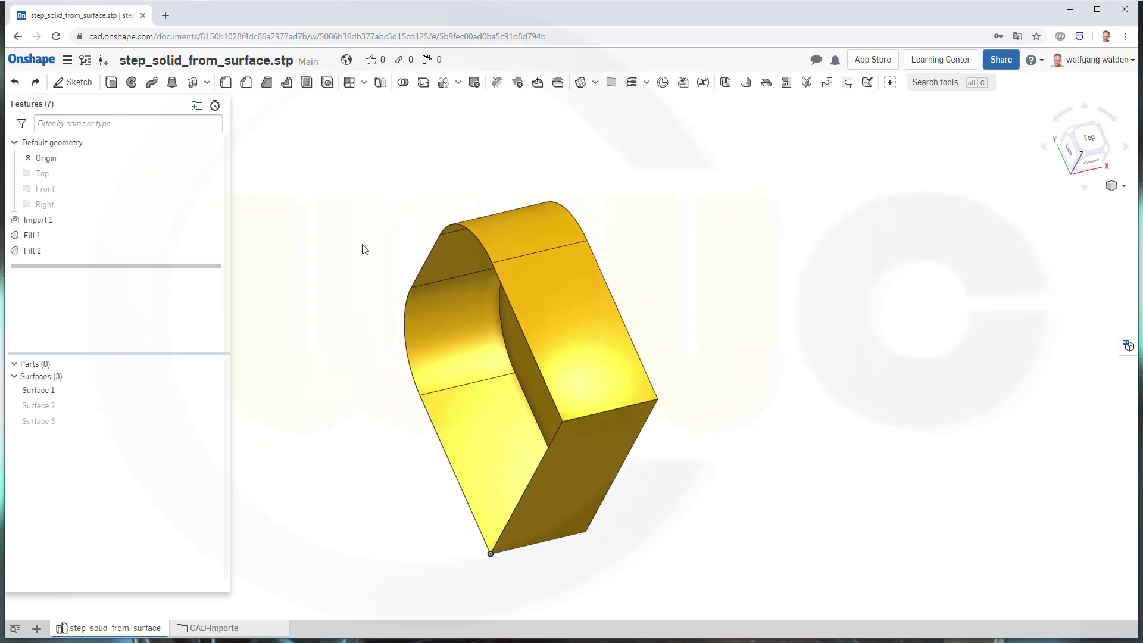
left_click(580, 82)
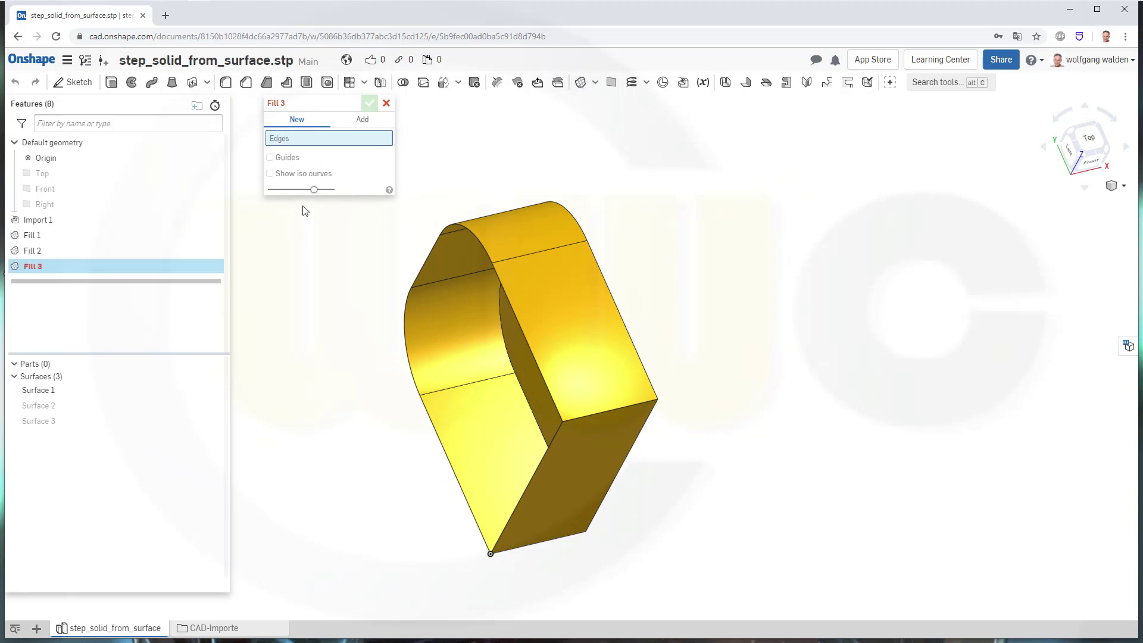
left_click(419, 268)
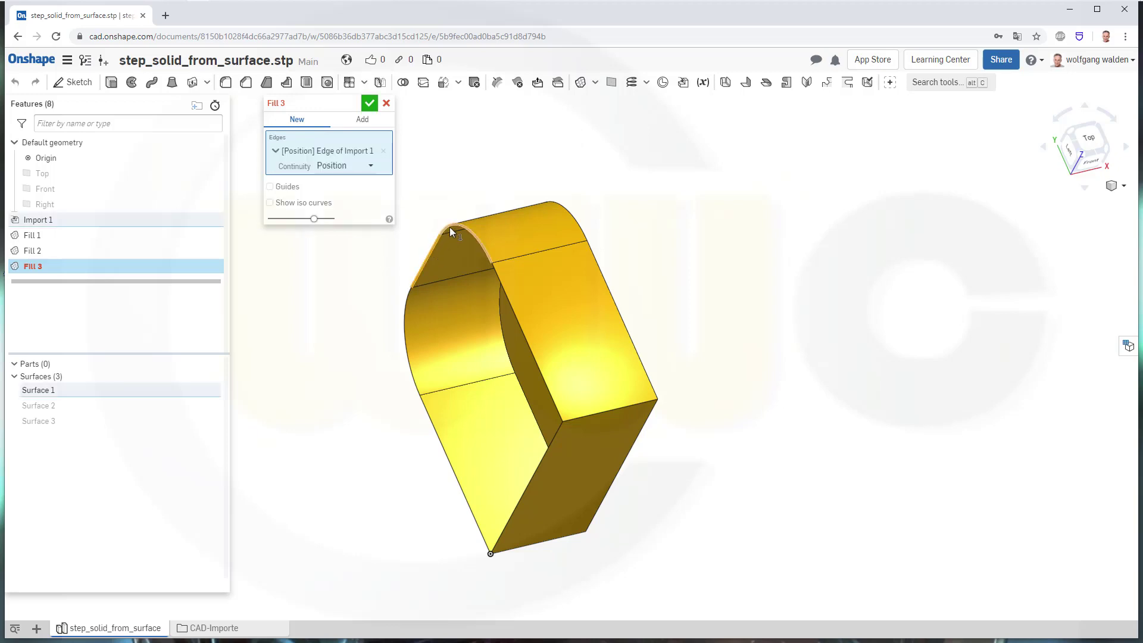
left_click(297, 119)
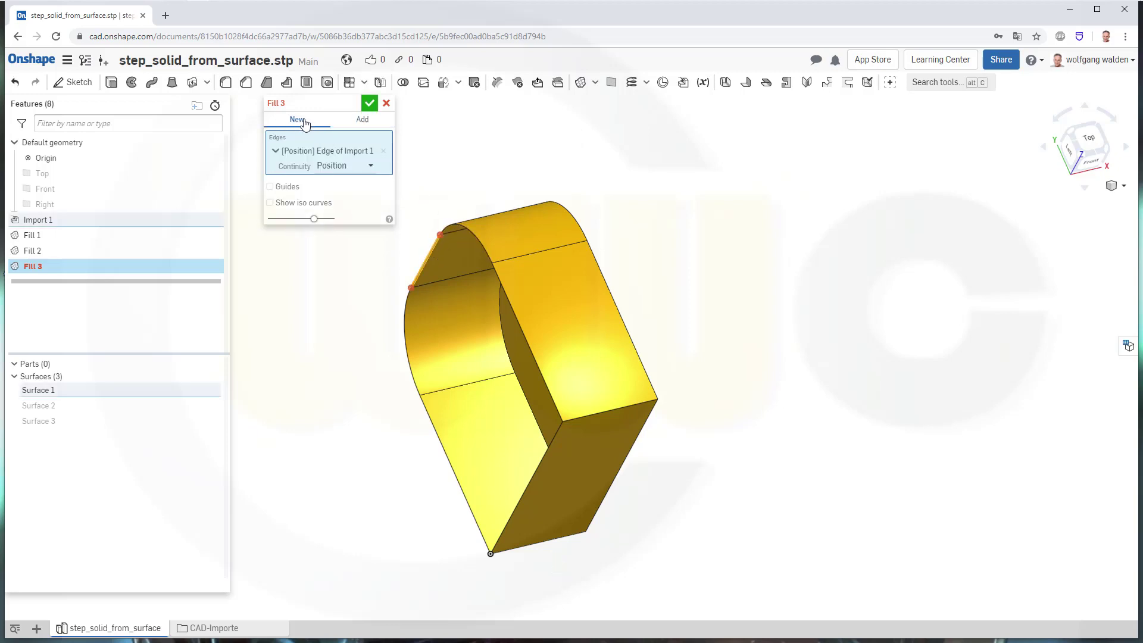
left_click(484, 246)
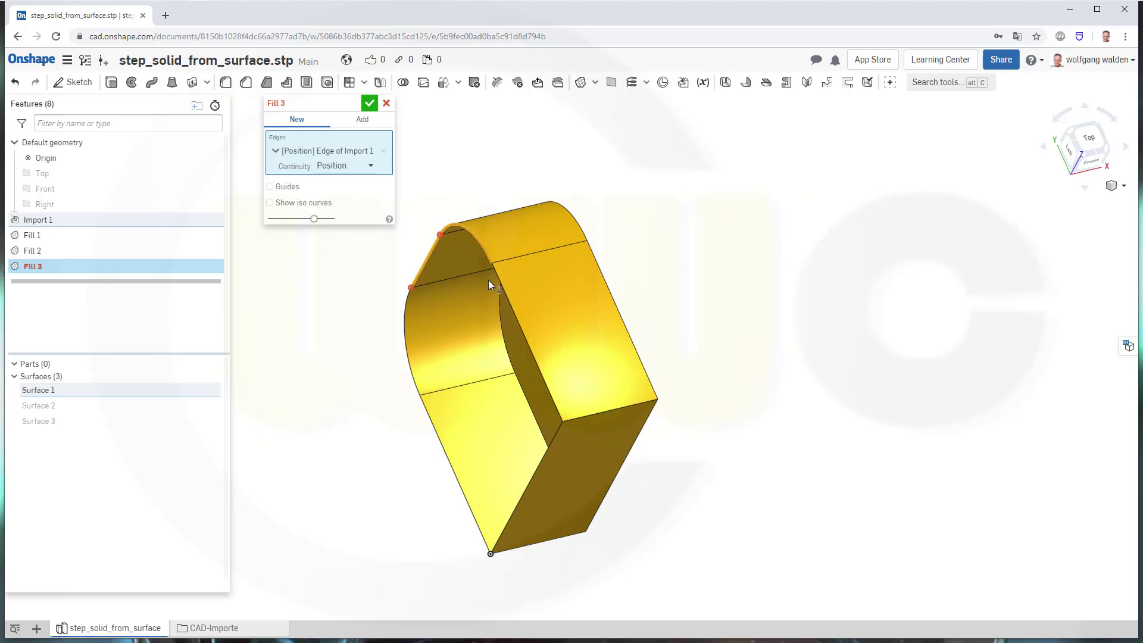
left_click(516, 317)
left_click(527, 483)
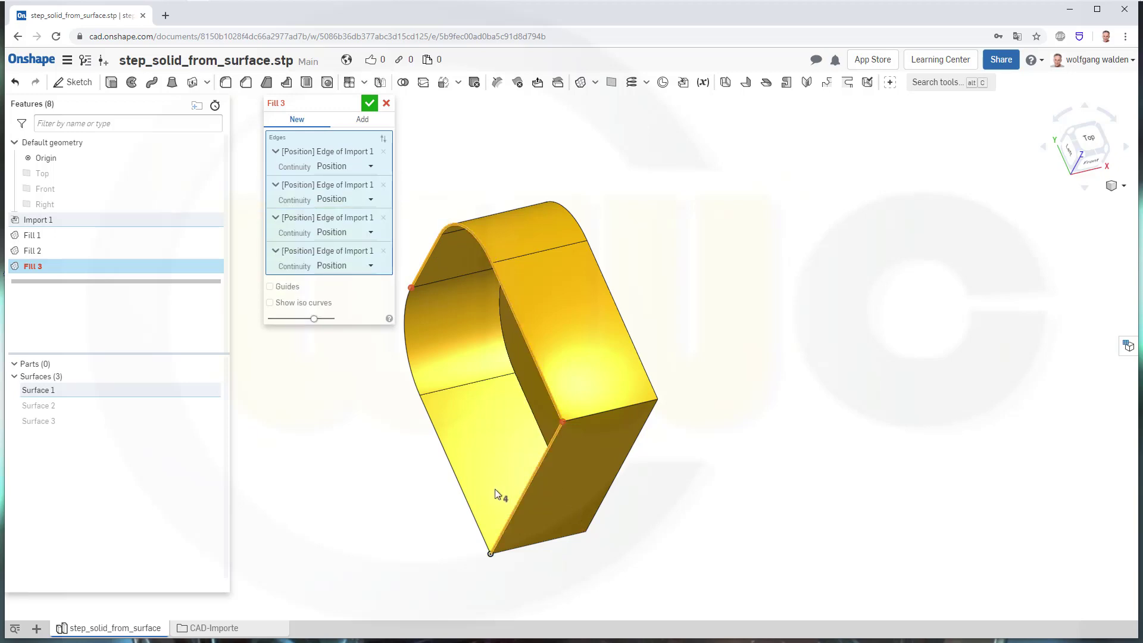
left_click(465, 498)
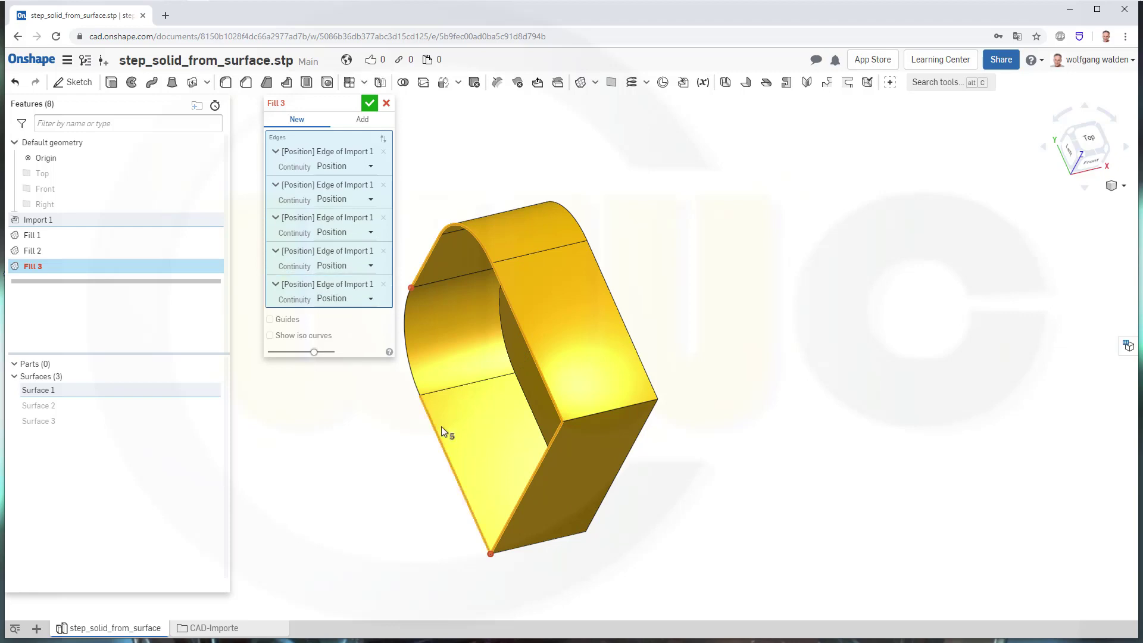
left_click(410, 368)
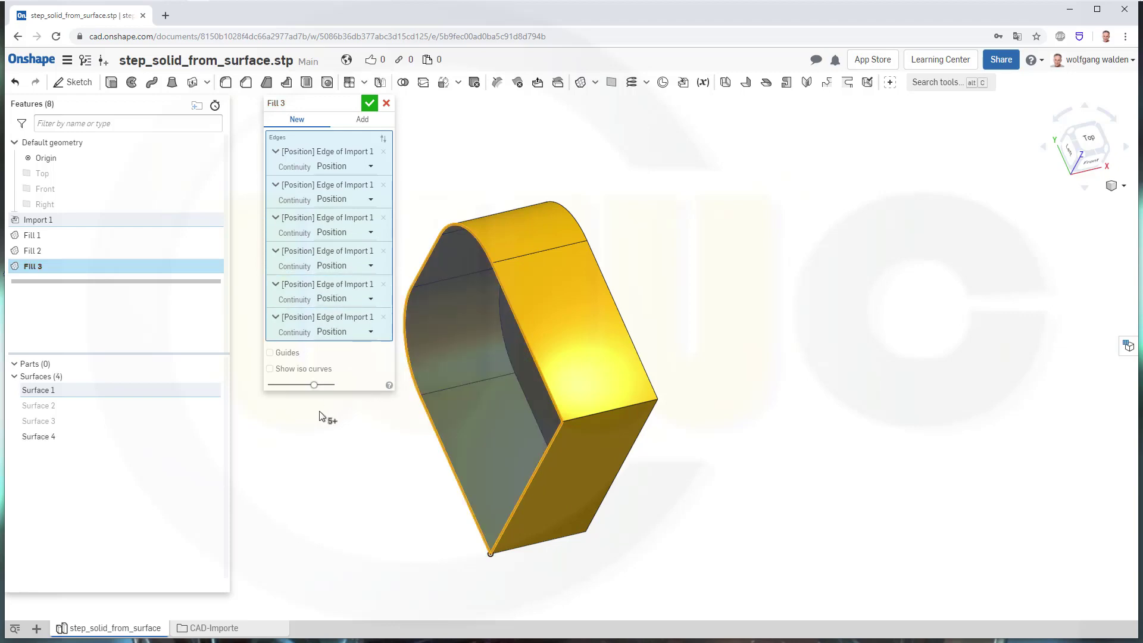
left_click(369, 103)
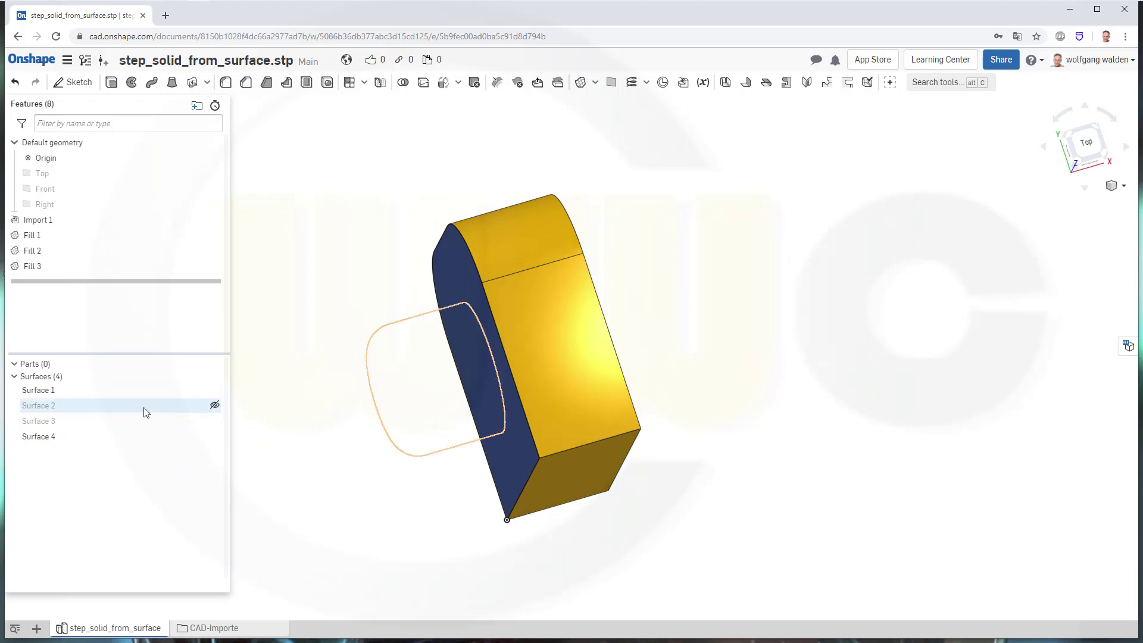
- Unhide Surface 2 (cylinder) and Surface 3 (grey block), then rotate around the model
left_click(215, 405)
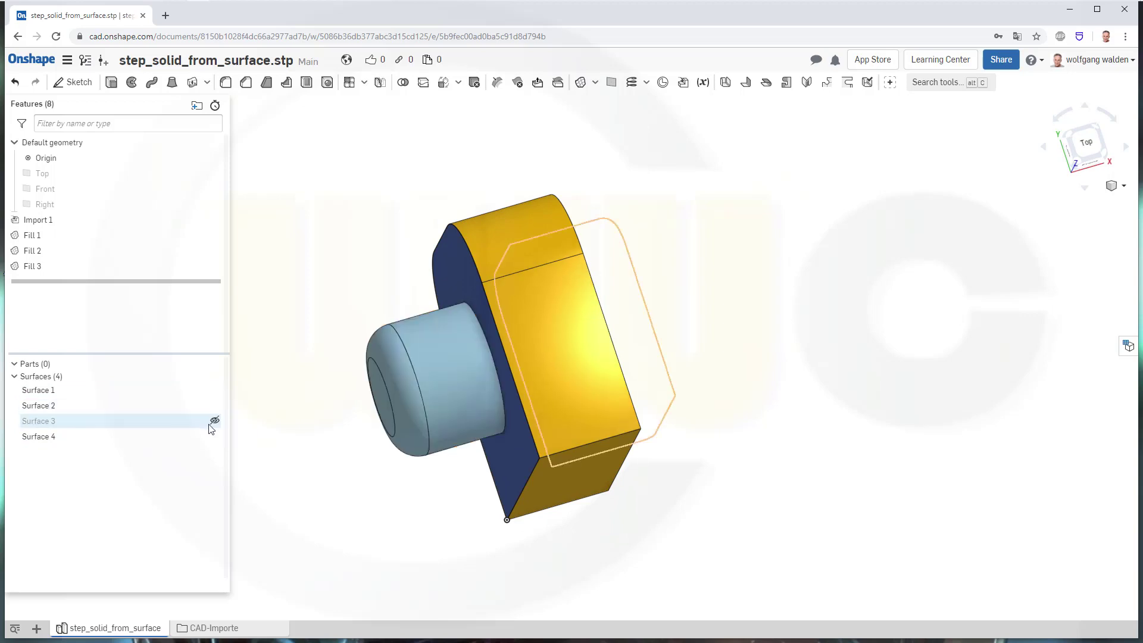
left_click(214, 421)
key("Left")
key("Left")
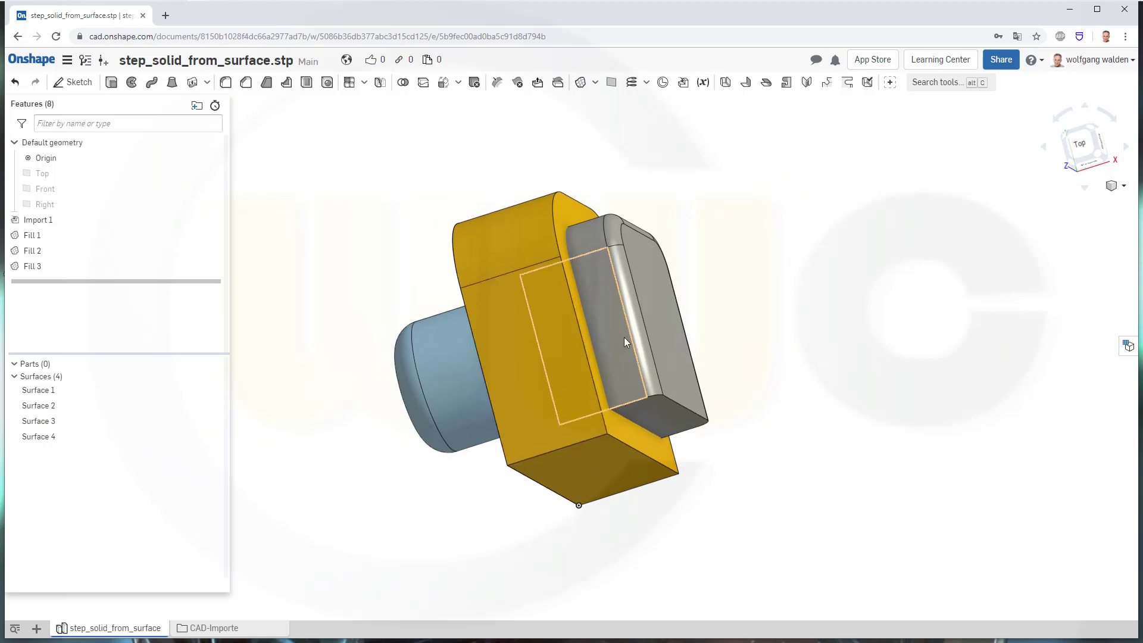
key("Left")
key("Left")
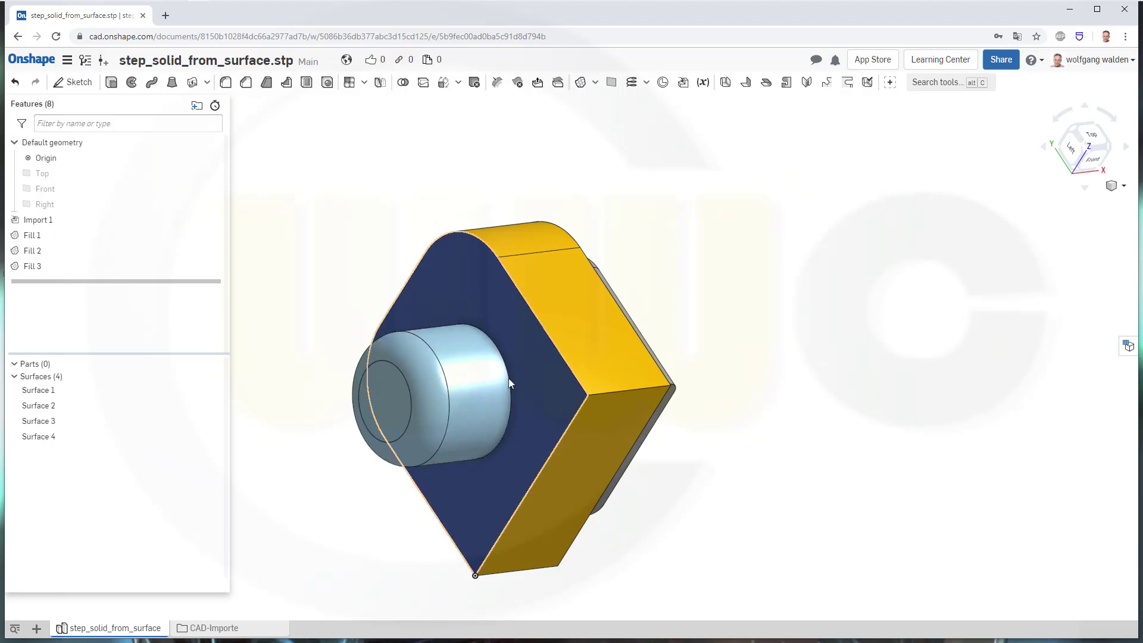
key("Left")
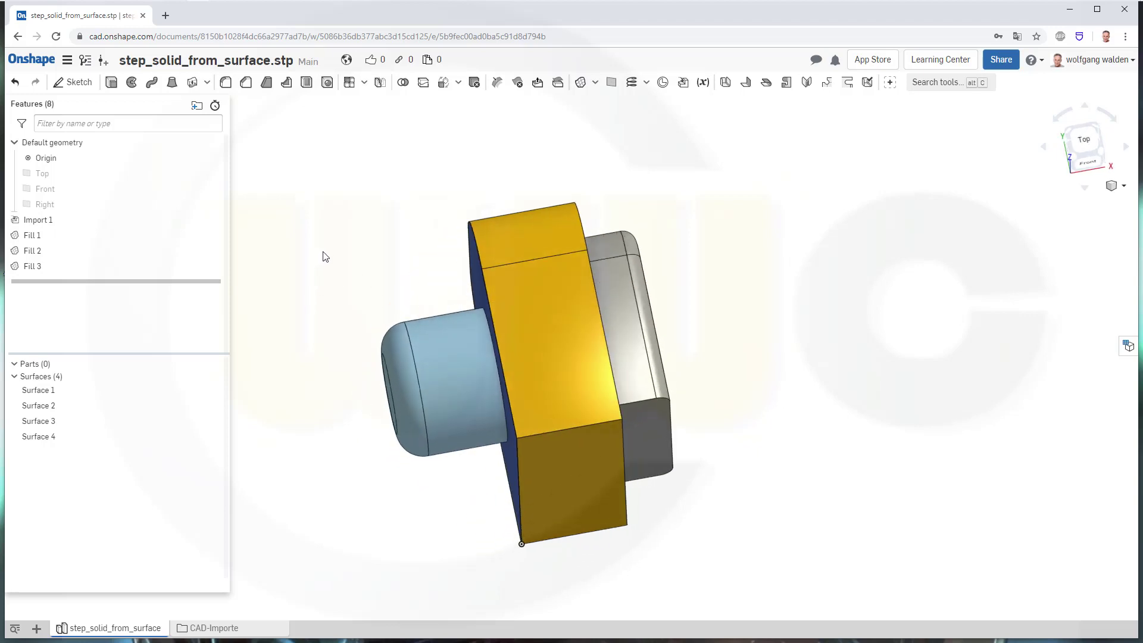
- Create Enclose 1 from Surfaces 1, 2, 3 and 4 to form solid Part 1
left_click(207, 83)
left_click(216, 124)
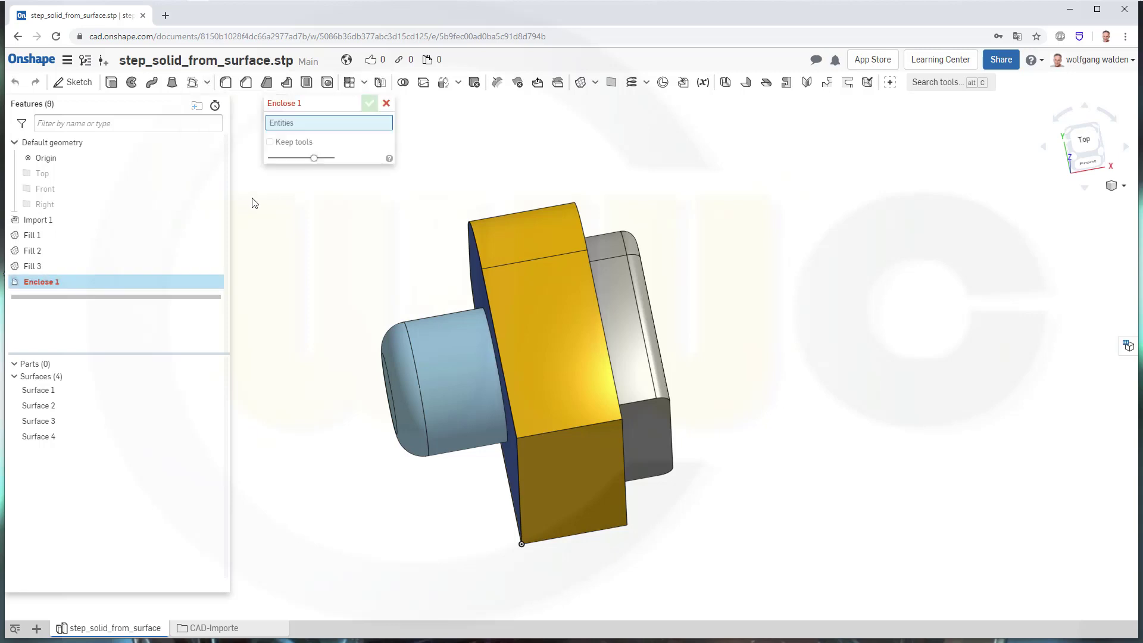
left_click(41, 393)
left_click(49, 406)
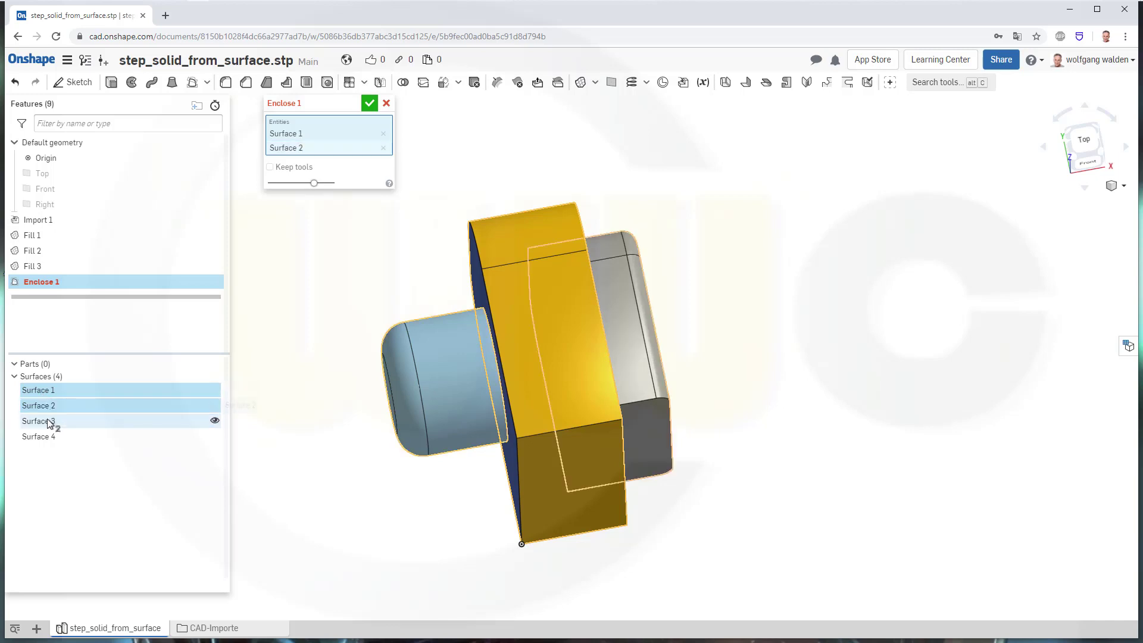
left_click(50, 421)
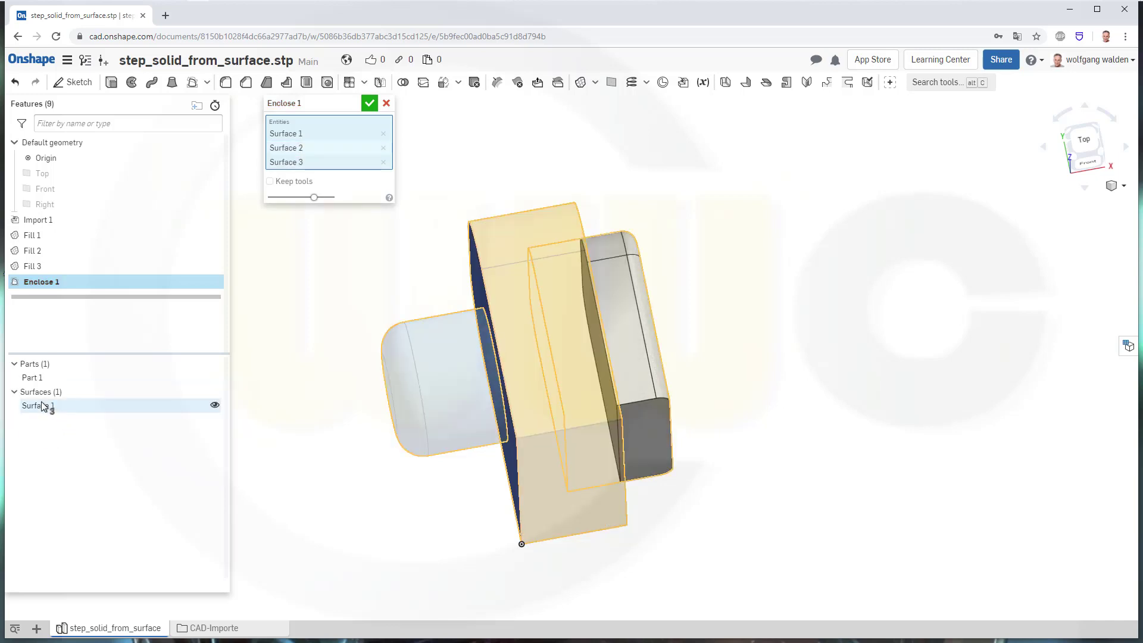
left_click(43, 406)
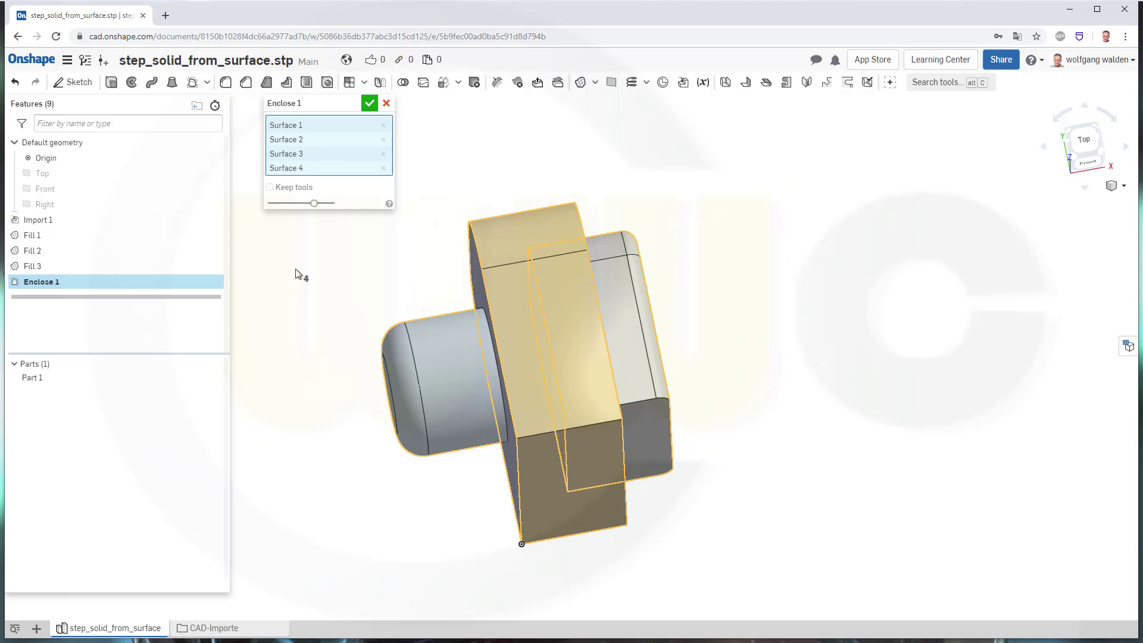
left_click(369, 103)
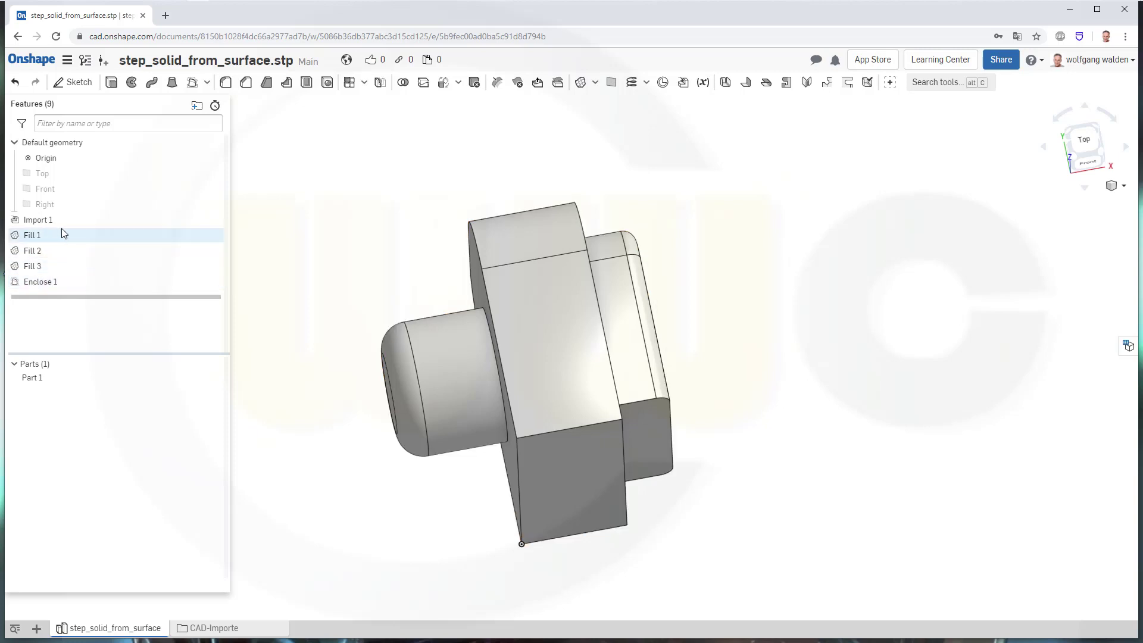
right_click_drag(320, 252, 322, 265)
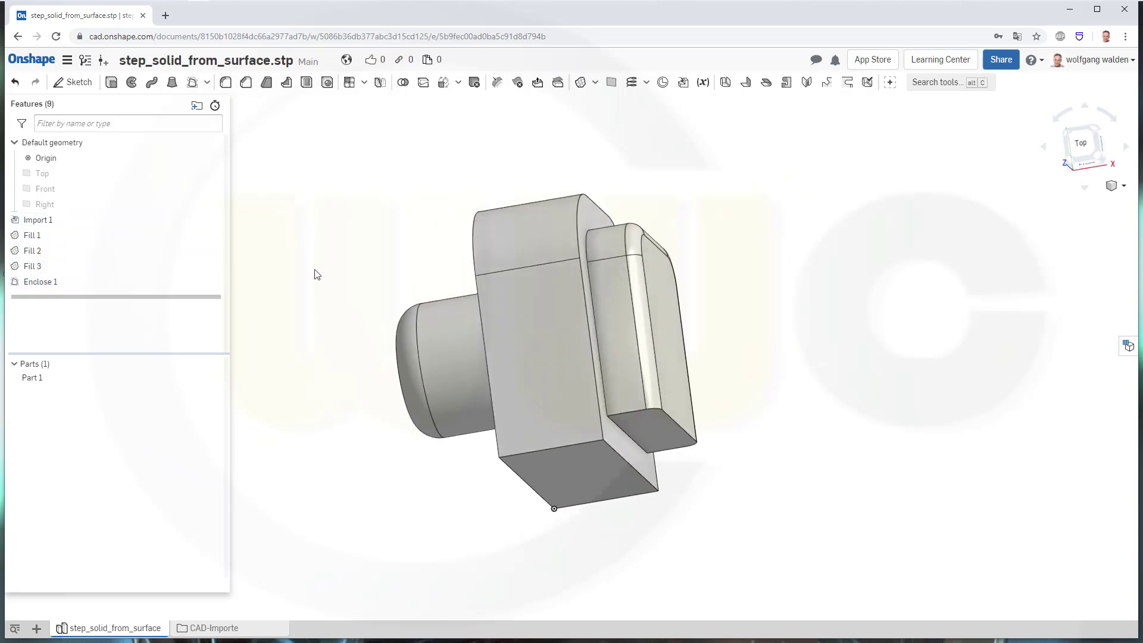
right_click_drag(316, 279, 378, 283)
scroll(299, 291, "up", 2)
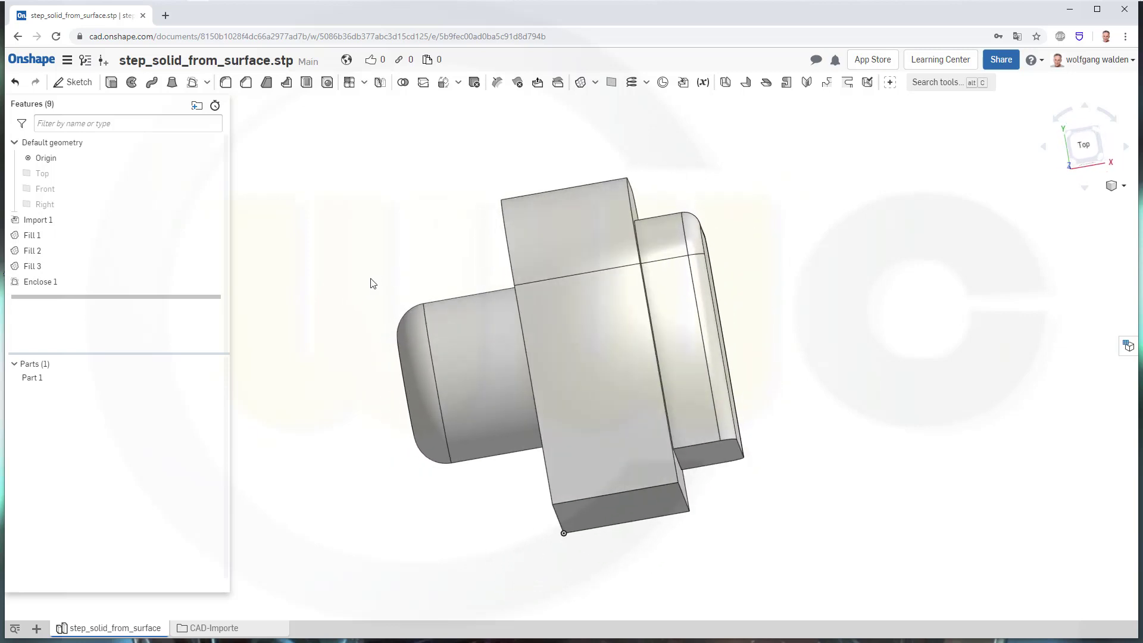
mouse_move(398, 296)
right_mouse_down()
mouse_move(386, 322)
mouse_move(413, 283)
right_mouse_up()
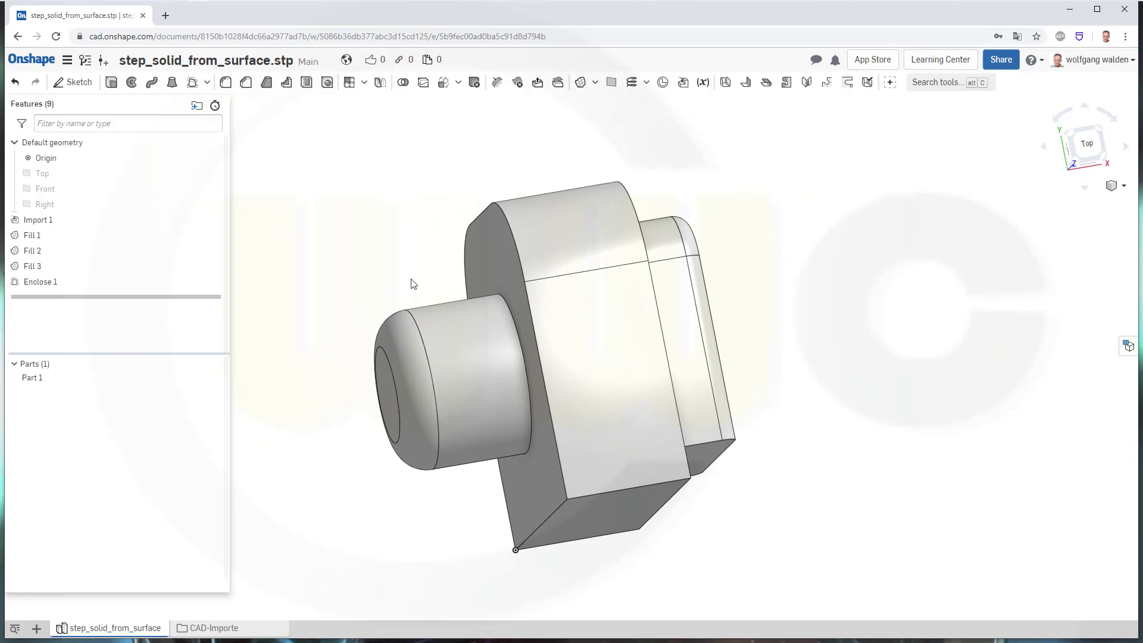
right_click_drag(413, 284, 404, 293)
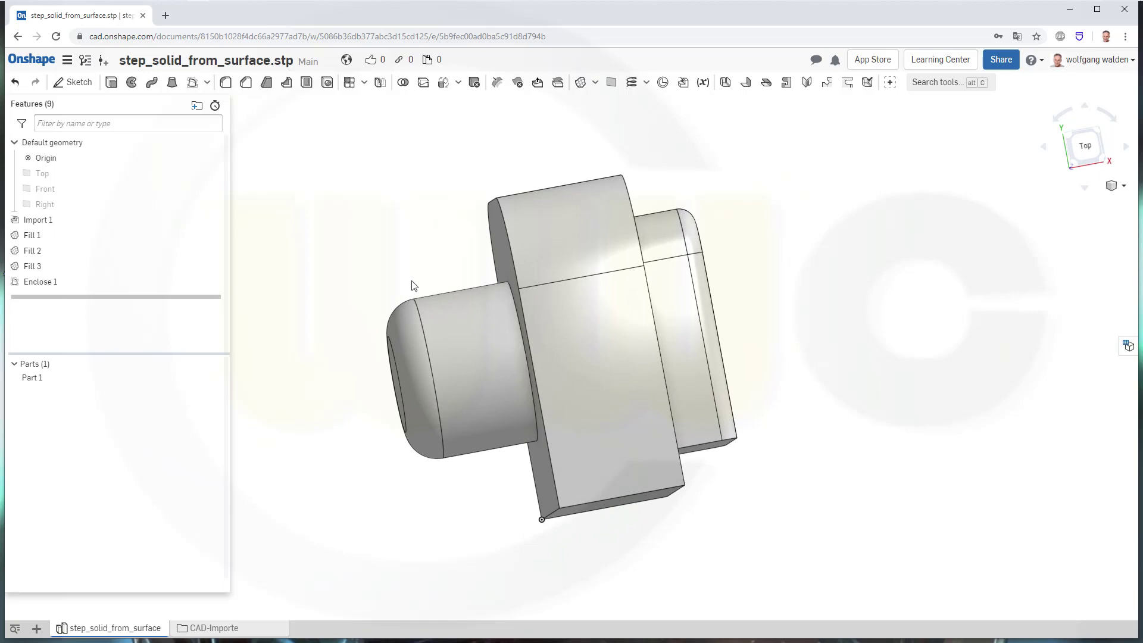